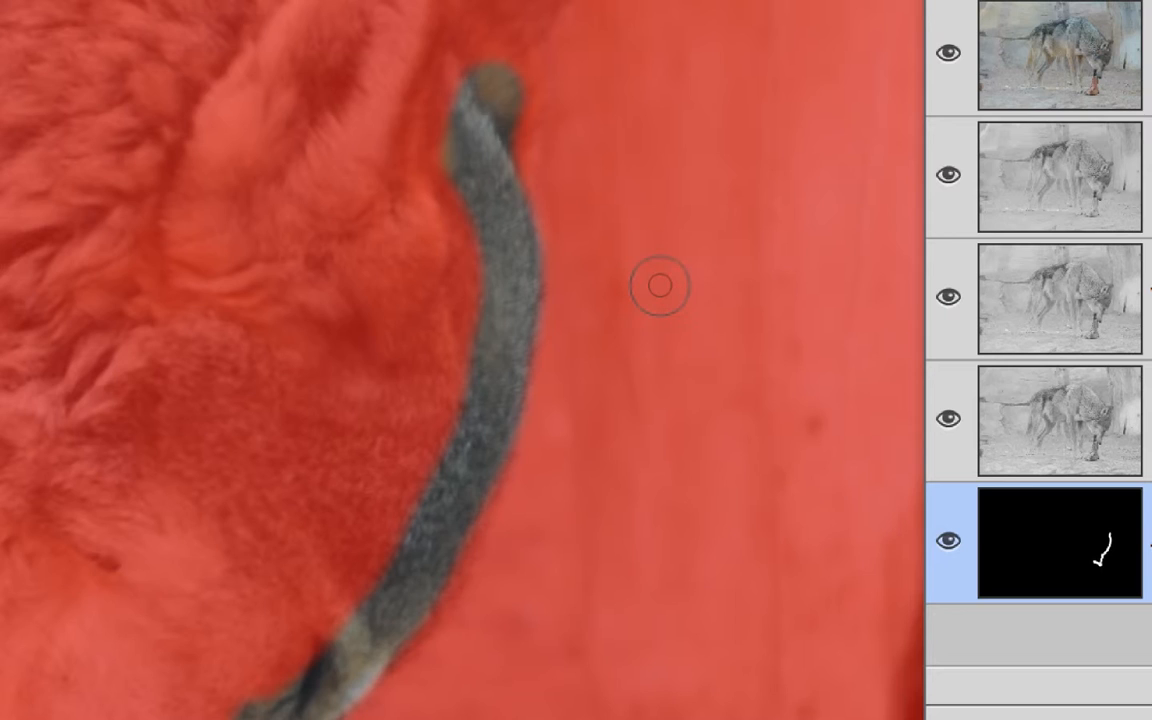
- Switch the brush pointer to the precise crosshair and back to the brush-size outline
{"action": "key", "text": "Caps_Lock"}
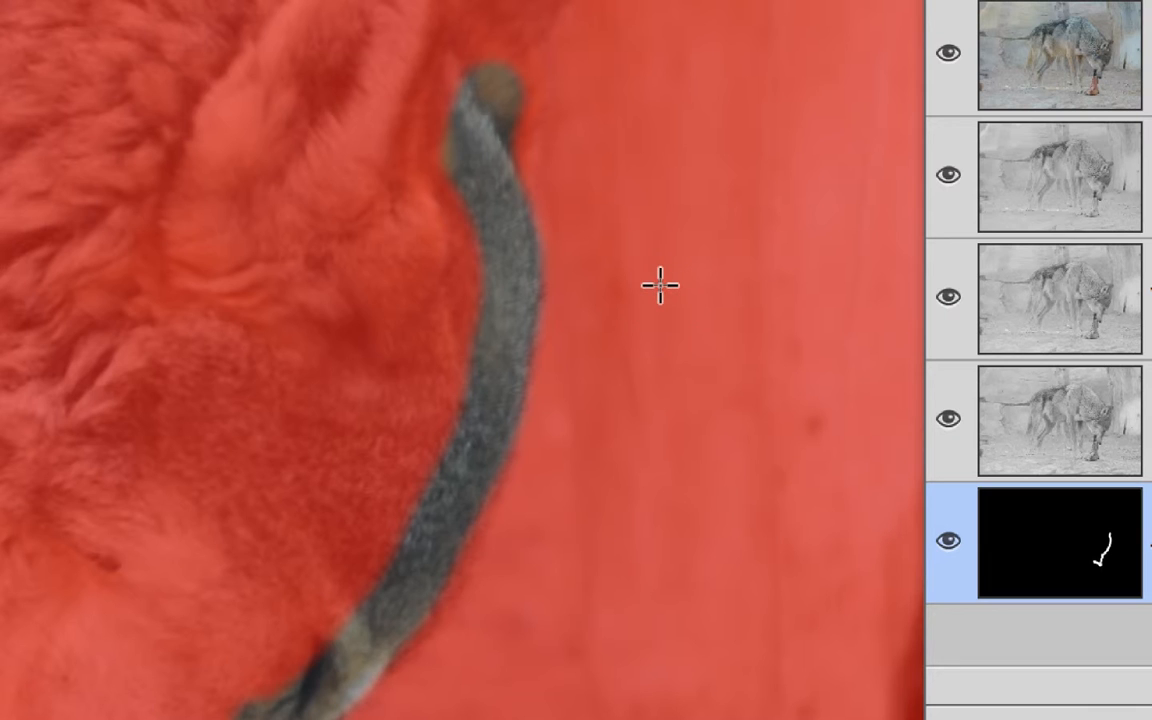
{"action": "key", "text": "Caps_Lock"}
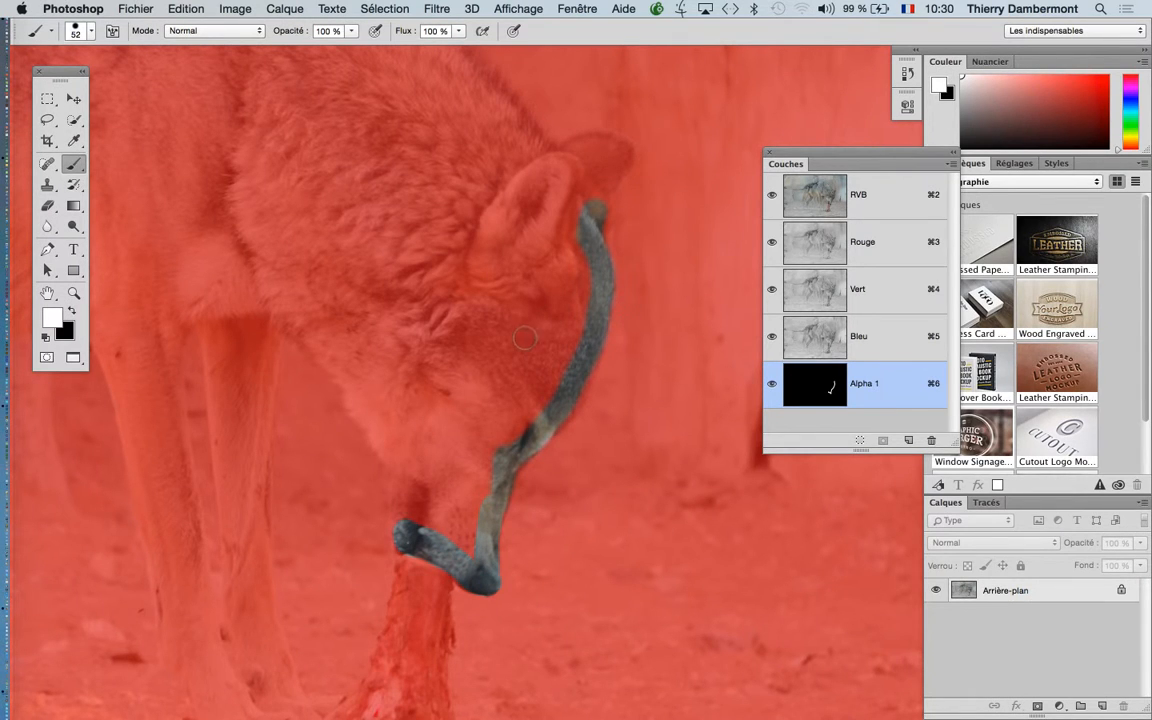
- Set a 104 px brush and paint white on the Alpha 1 mask along the wolf's neck, from ear to shoulders
{"action": "left_click_drag", "start_coordinate": [537, 300], "coordinate": [653, 523]}
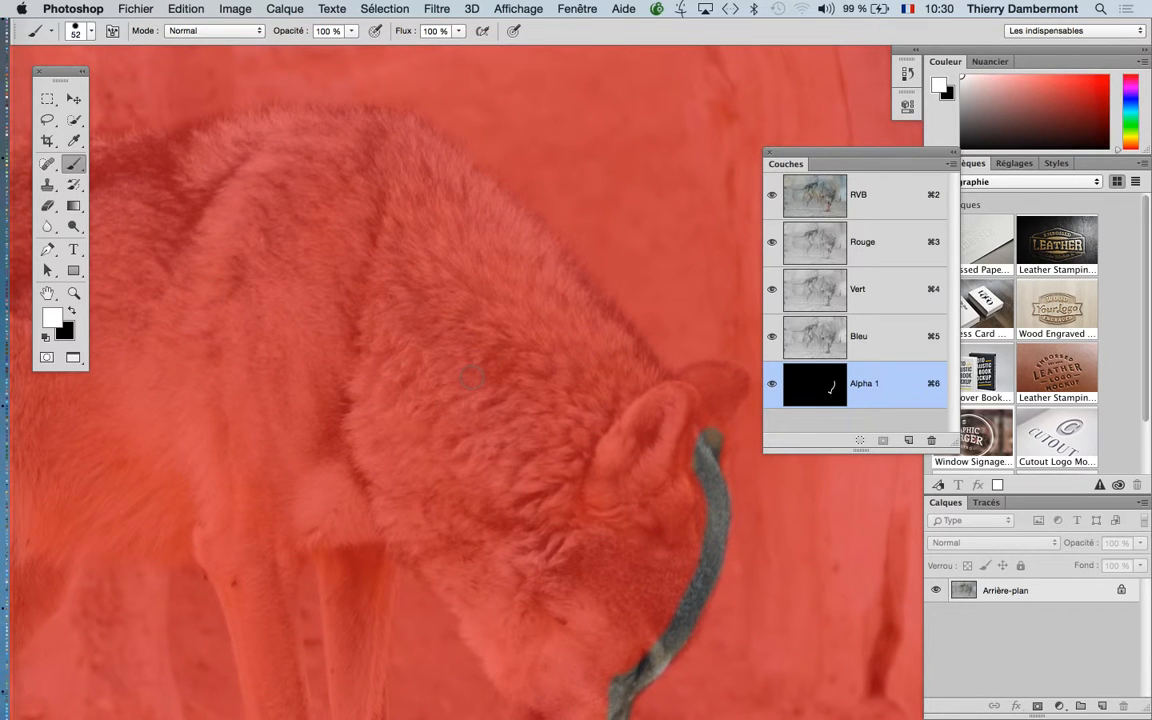
{"action": "left_click_drag", "start_coordinate": [473, 378], "coordinate": [497, 378]}
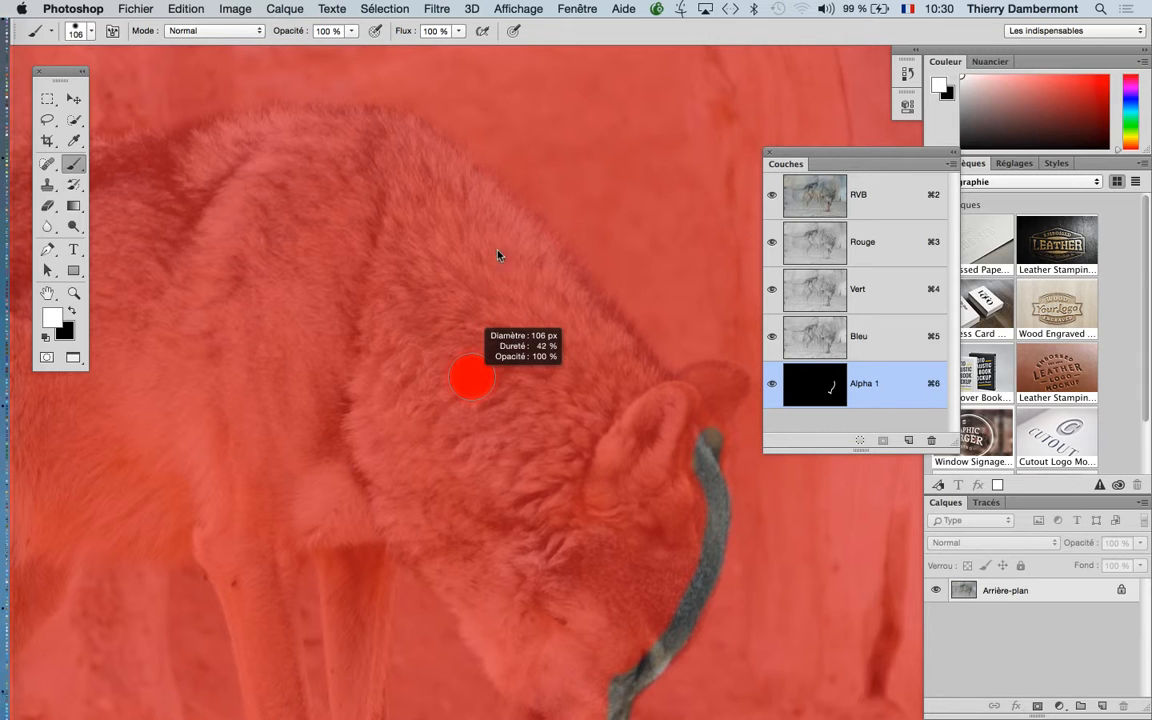
{"action": "left_click_drag", "start_coordinate": [487, 170], "coordinate": [487, 171]}
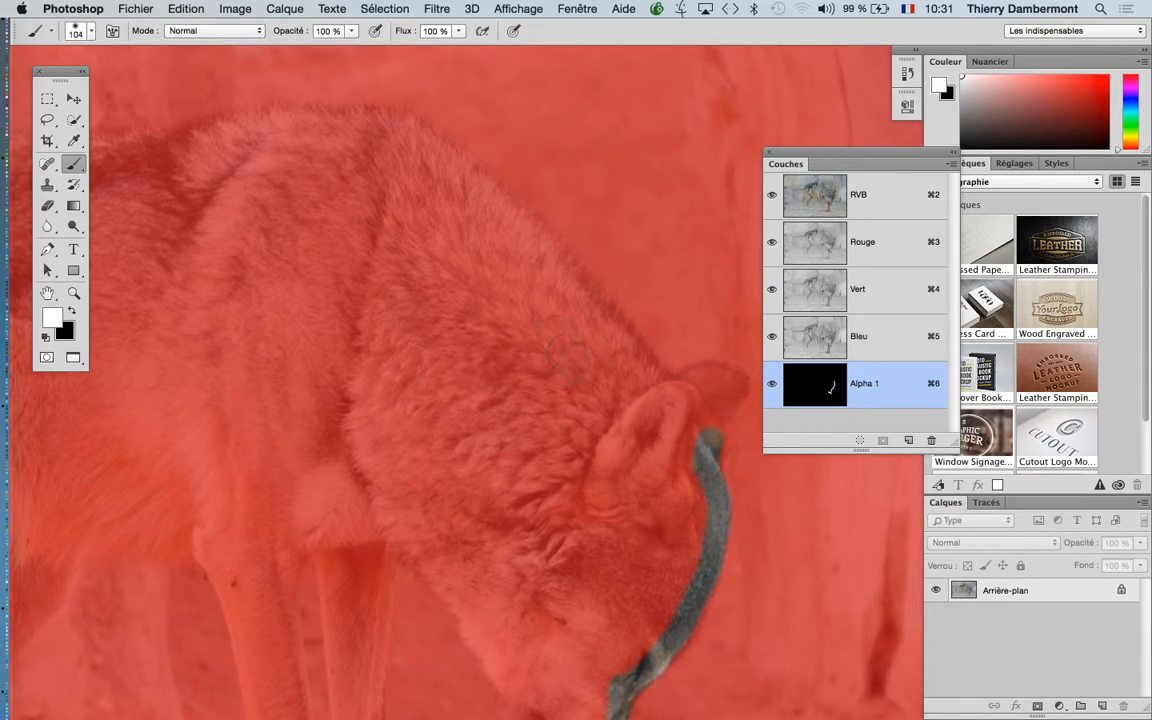
{"action": "left_click_drag", "start_coordinate": [654, 415], "coordinate": [529, 249]}
{"action": "mouse_move", "coordinate": [523, 313]}
{"action": "left_mouse_down"}
{"action": "mouse_move", "coordinate": [556, 366]}
{"action": "mouse_move", "coordinate": [614, 392]}
{"action": "mouse_move", "coordinate": [637, 371]}
{"action": "left_mouse_up"}
{"action": "mouse_move", "coordinate": [632, 306]}
{"action": "left_mouse_down"}
{"action": "mouse_move", "coordinate": [526, 208]}
{"action": "mouse_move", "coordinate": [493, 189]}
{"action": "mouse_move", "coordinate": [440, 182]}
{"action": "left_mouse_up"}
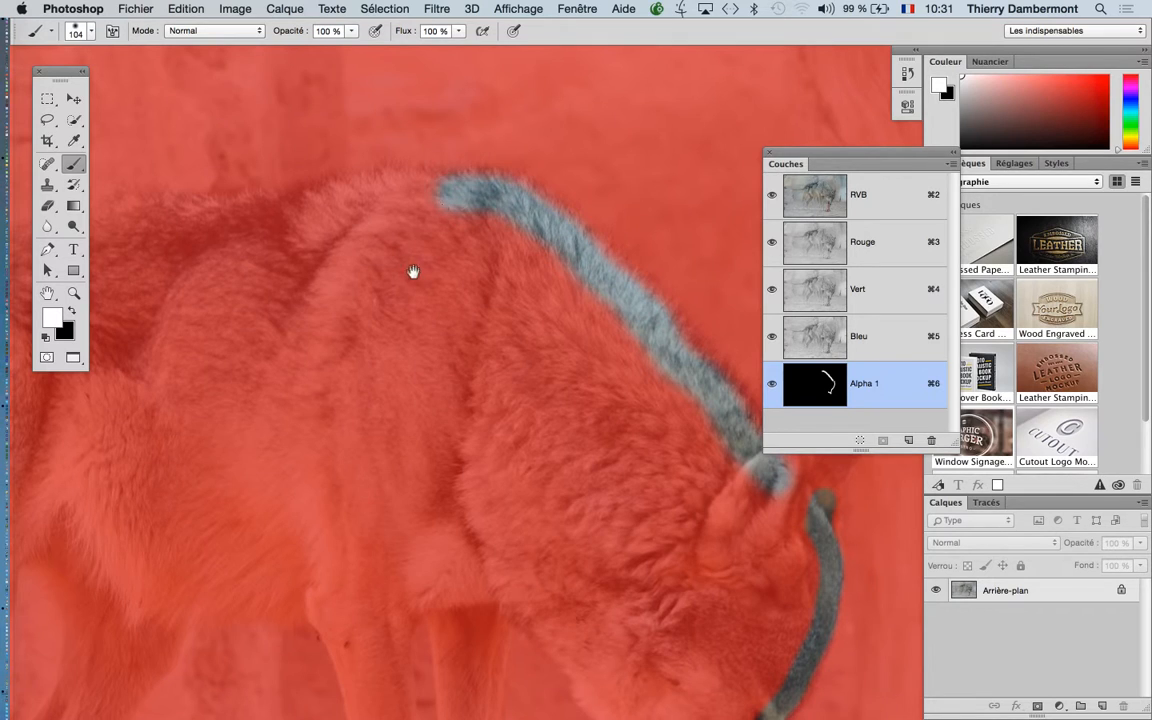
- Extend the white mask stroke along the wolf's back toward the rump
{"action": "left_click_drag", "start_coordinate": [411, 270], "coordinate": [508, 282]}
{"action": "mouse_move", "coordinate": [535, 192]}
{"action": "left_mouse_down"}
{"action": "mouse_move", "coordinate": [460, 183]}
{"action": "mouse_move", "coordinate": [362, 221]}
{"action": "left_mouse_up"}
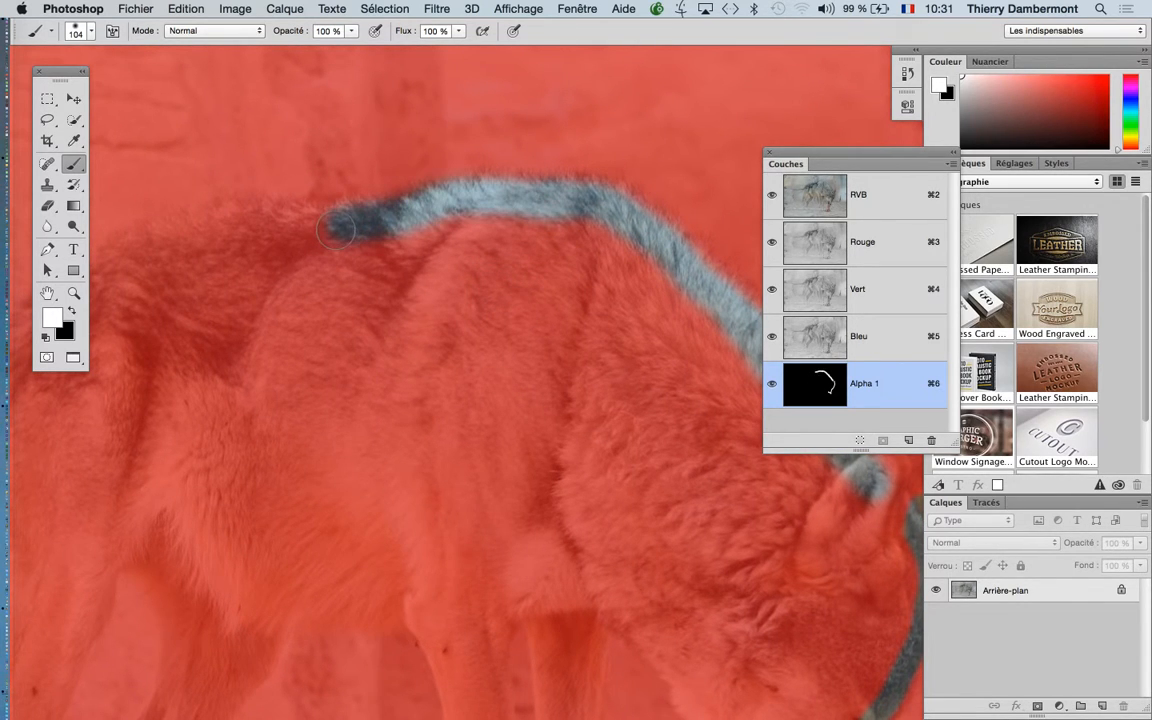
{"action": "mouse_move", "coordinate": [378, 262]}
{"action": "left_mouse_down"}
{"action": "mouse_move", "coordinate": [506, 247]}
{"action": "mouse_move", "coordinate": [514, 222]}
{"action": "mouse_move", "coordinate": [479, 207]}
{"action": "mouse_move", "coordinate": [385, 208]}
{"action": "mouse_move", "coordinate": [300, 232]}
{"action": "mouse_move", "coordinate": [290, 255]}
{"action": "mouse_move", "coordinate": [437, 197]}
{"action": "mouse_move", "coordinate": [456, 145]}
{"action": "mouse_move", "coordinate": [432, 144]}
{"action": "mouse_move", "coordinate": [401, 113]}
{"action": "mouse_move", "coordinate": [344, 150]}
{"action": "mouse_move", "coordinate": [300, 212]}
{"action": "left_mouse_up"}
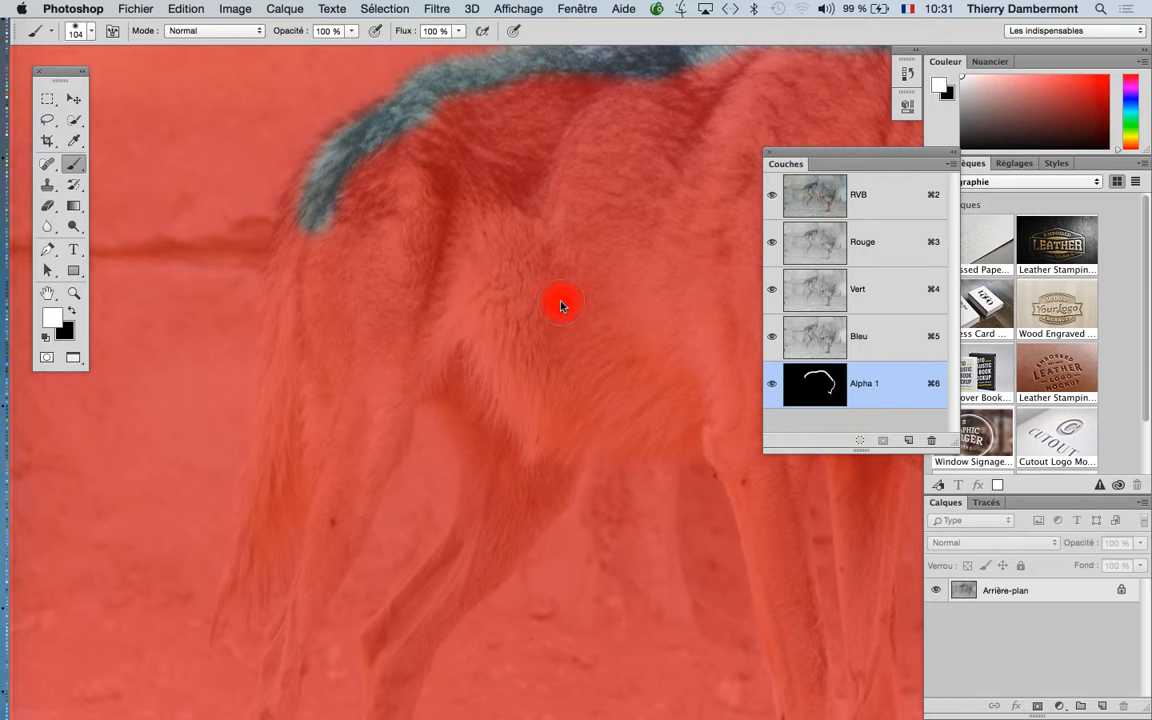
- Adjust the brush hardness and paint white along the tail's outer edge down to its tip
{"action": "left_click_drag", "start_coordinate": [561, 305], "coordinate": [563, 190]}
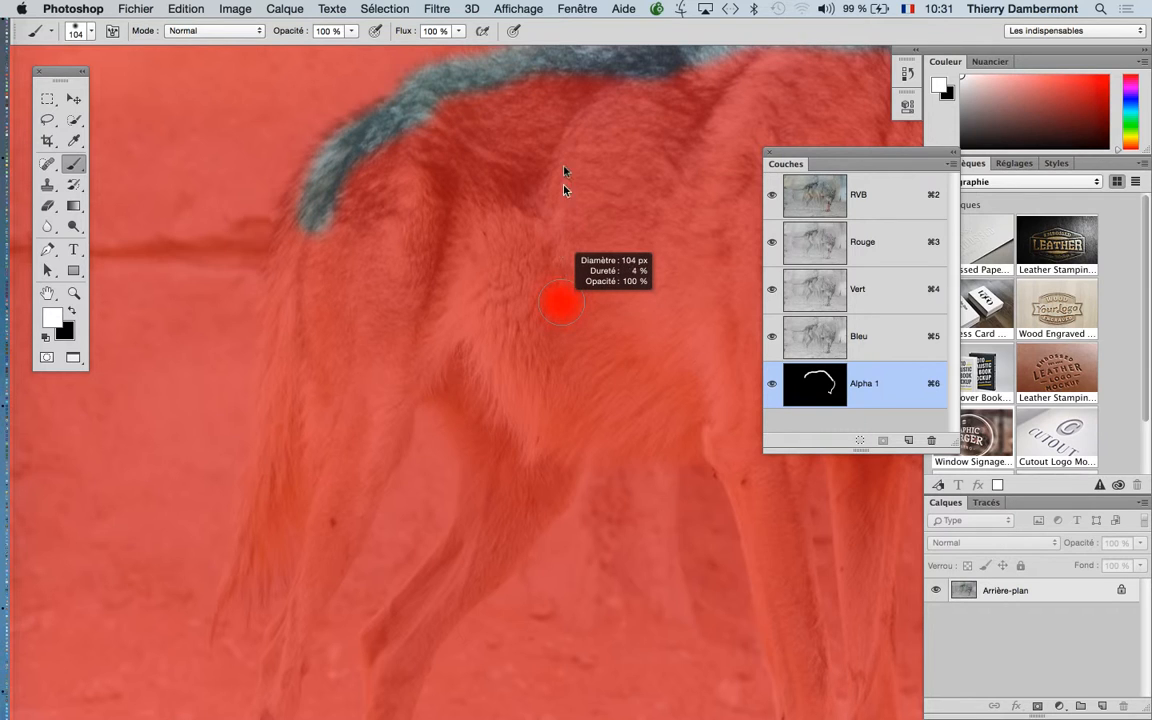
{"action": "mouse_move", "coordinate": [578, 405]}
{"action": "left_mouse_down"}
{"action": "mouse_move", "coordinate": [581, 437]}
{"action": "mouse_move", "coordinate": [578, 205]}
{"action": "mouse_move", "coordinate": [622, 212]}
{"action": "mouse_move", "coordinate": [571, 226]}
{"action": "left_mouse_up"}
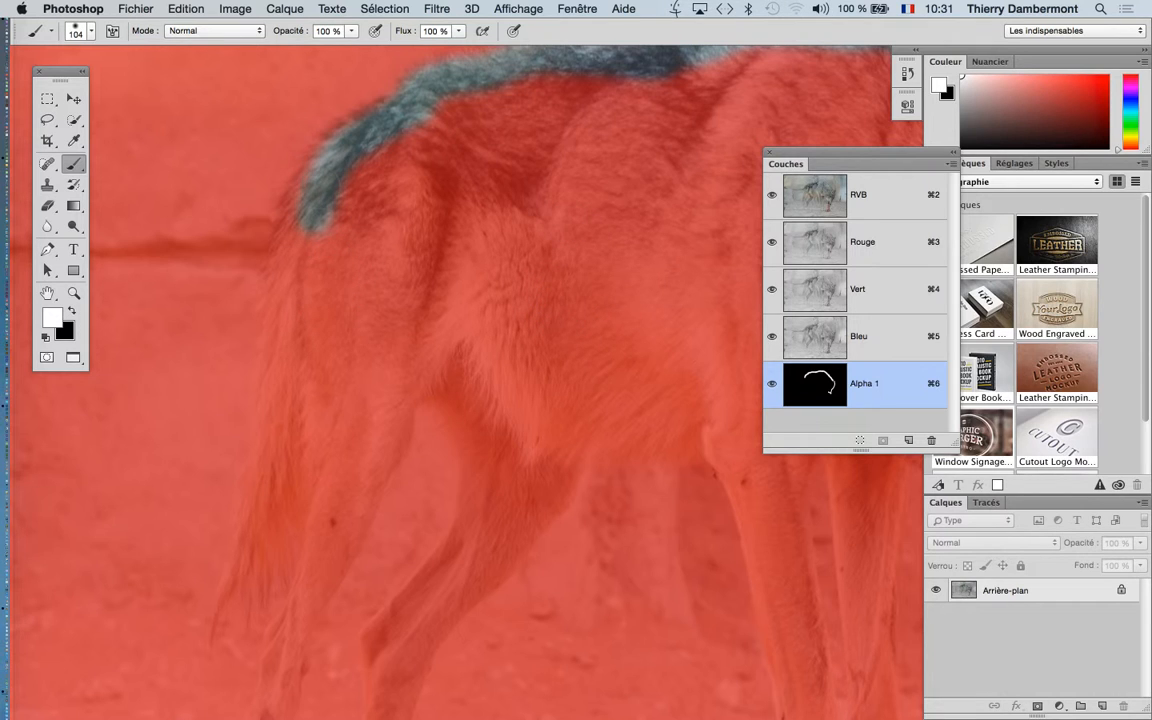
{"action": "left_click_drag", "start_coordinate": [297, 227], "coordinate": [282, 348]}
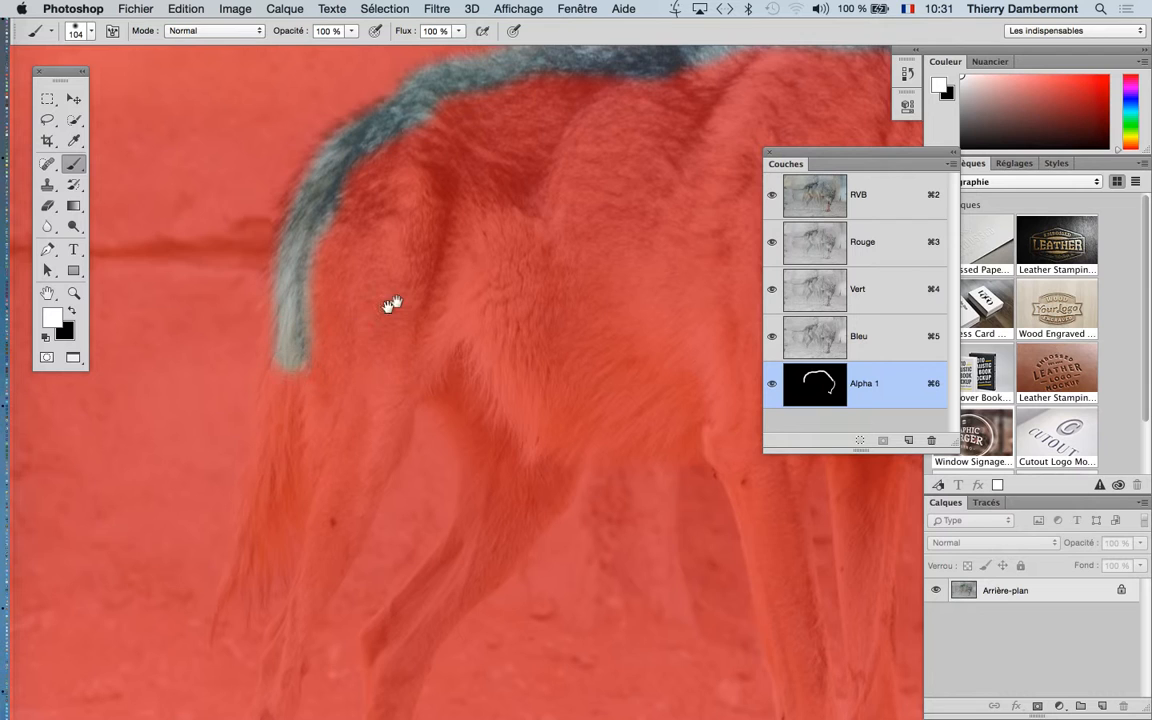
{"action": "left_click_drag", "start_coordinate": [391, 303], "coordinate": [477, 154]}
{"action": "left_click_drag", "start_coordinate": [352, 124], "coordinate": [338, 348]}
{"action": "mouse_move", "coordinate": [313, 412]}
{"action": "left_mouse_down"}
{"action": "mouse_move", "coordinate": [285, 502]}
{"action": "mouse_move", "coordinate": [337, 428]}
{"action": "mouse_move", "coordinate": [366, 313]}
{"action": "mouse_move", "coordinate": [365, 231]}
{"action": "left_mouse_up"}
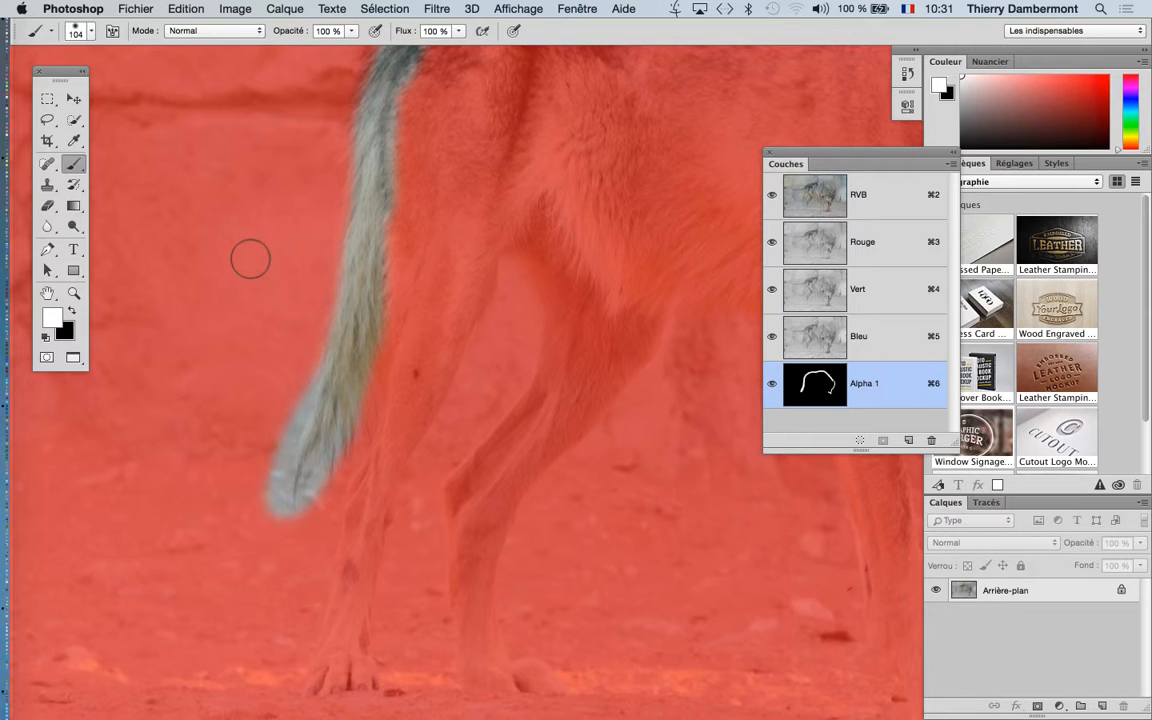
- Paint black over the mask overspill around the tail tip
{"action": "key", "text": "x"}
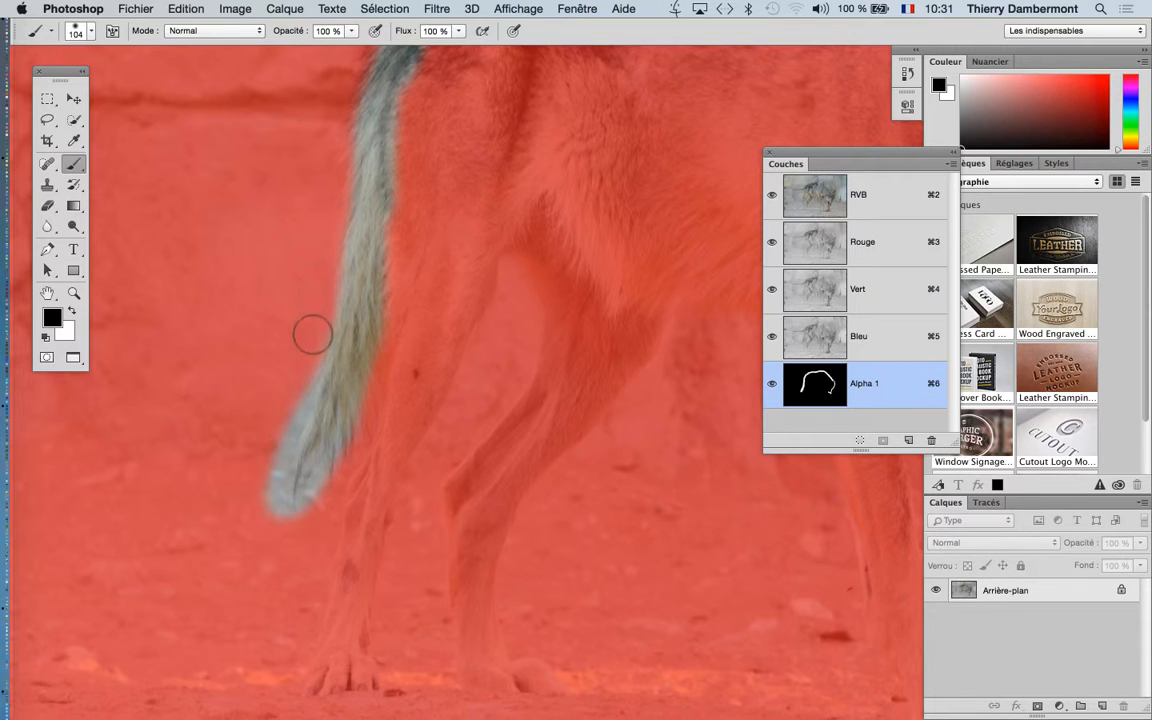
{"action": "mouse_move", "coordinate": [312, 335]}
{"action": "left_mouse_down"}
{"action": "mouse_move", "coordinate": [267, 496]}
{"action": "mouse_move", "coordinate": [269, 535]}
{"action": "mouse_move", "coordinate": [332, 456]}
{"action": "mouse_move", "coordinate": [363, 441]}
{"action": "mouse_move", "coordinate": [289, 500]}
{"action": "left_mouse_up"}
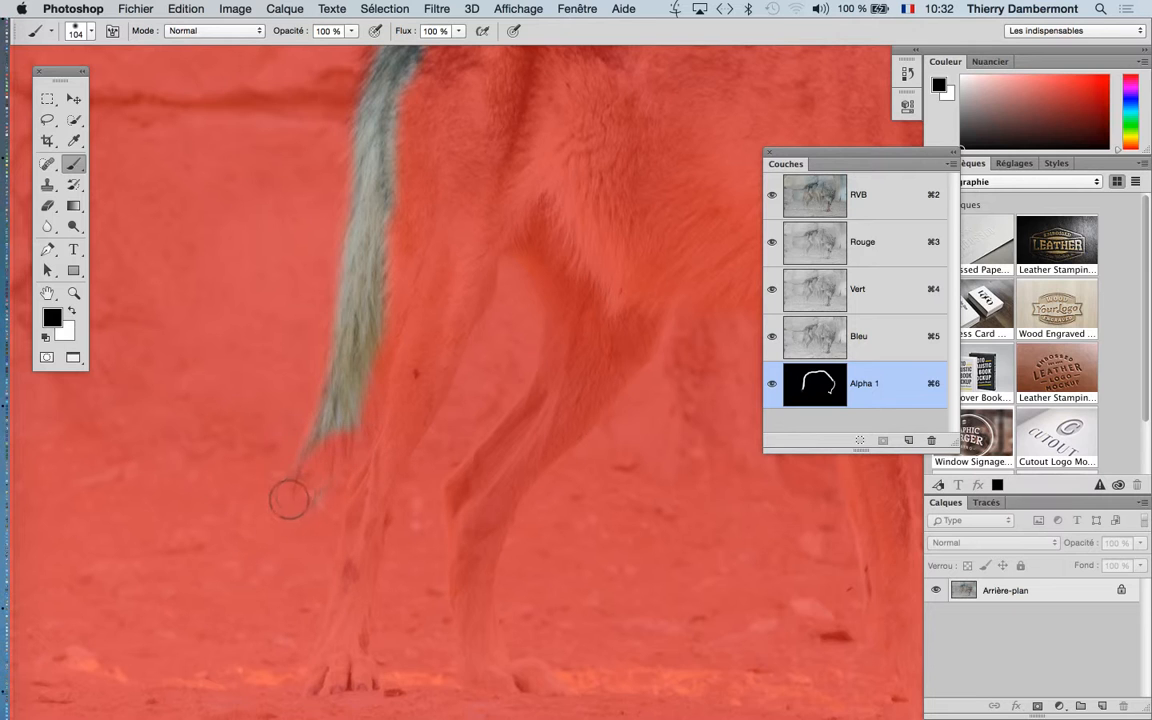
- Paint white with a 79 px brush from the underside of the muzzle along the throat up to the front leg
{"action": "left_click", "coordinate": [495, 402], "text": "alt"}
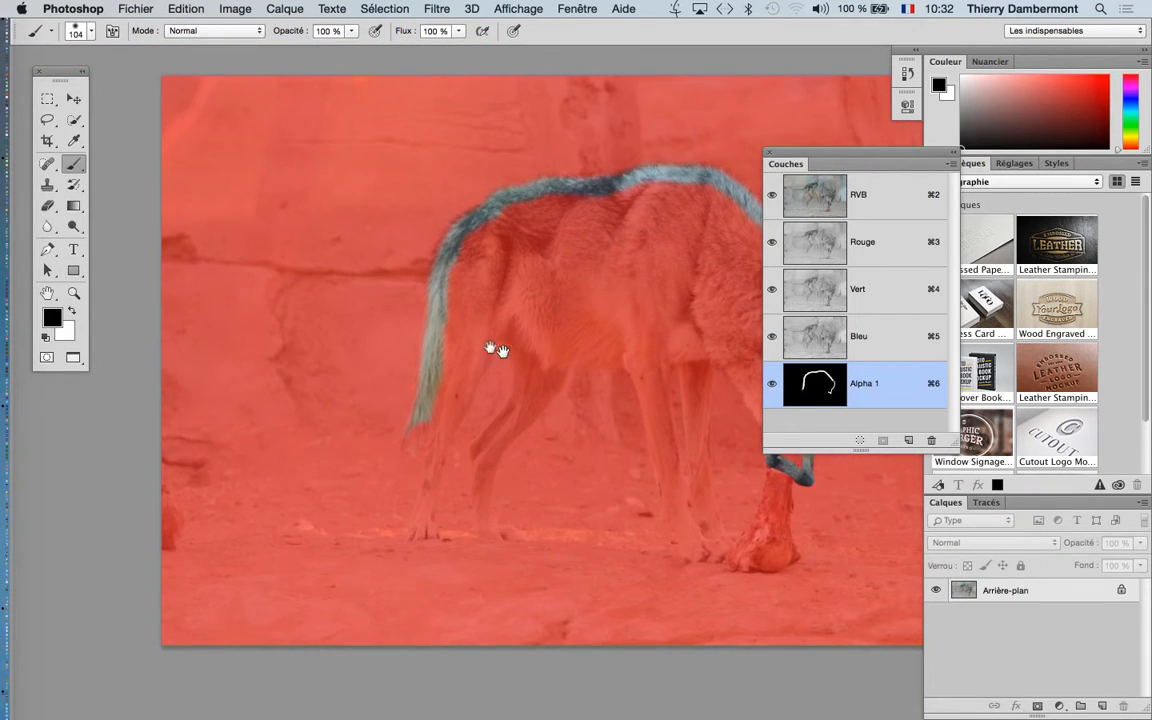
{"action": "left_click_drag", "start_coordinate": [497, 349], "coordinate": [321, 290]}
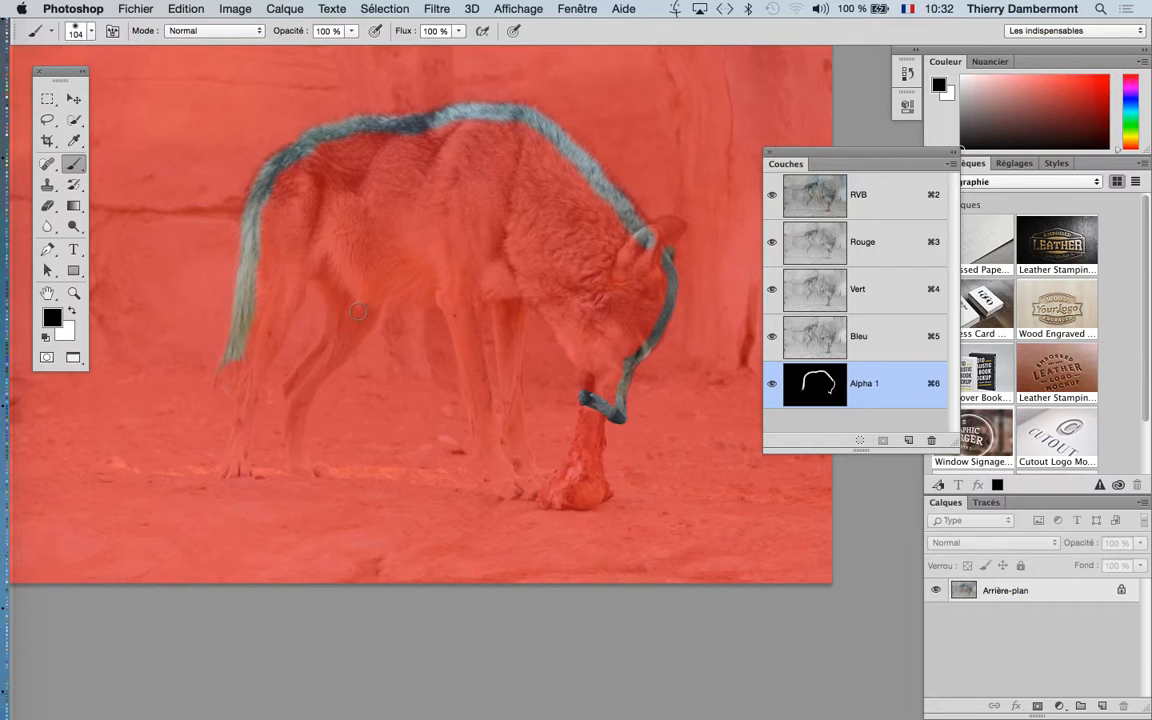
{"action": "scroll", "coordinate": [663, 309], "scroll_direction": "up", "scroll_amount": 6}
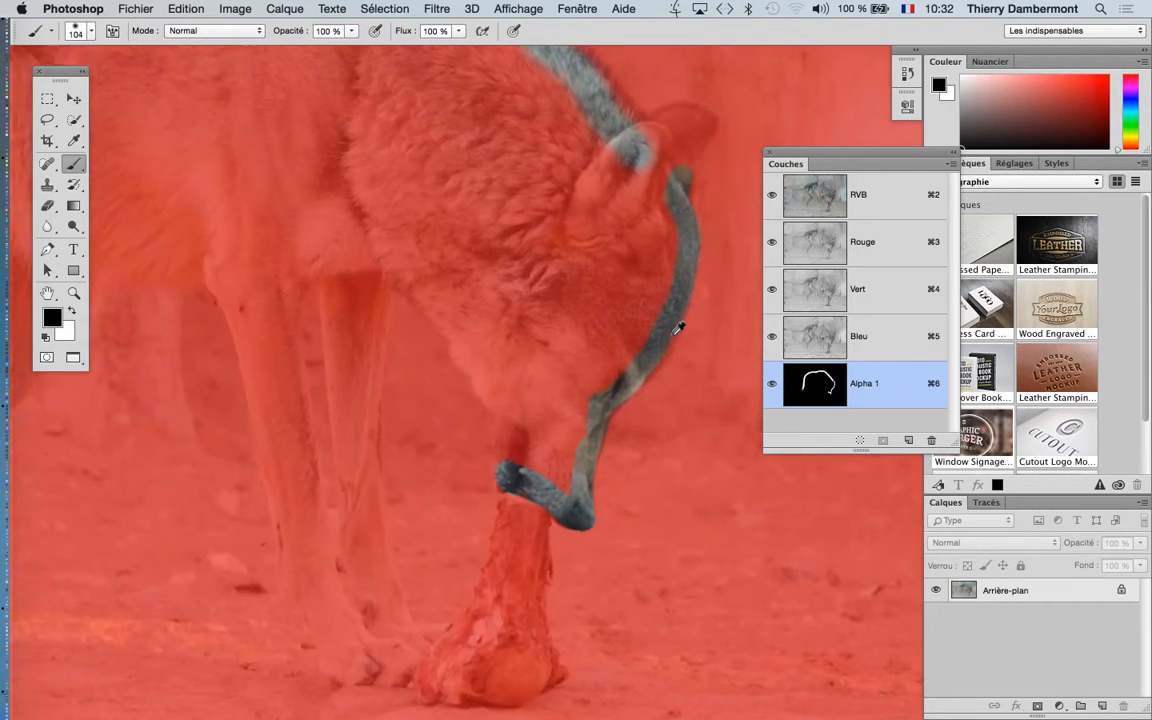
{"action": "scroll", "coordinate": [676, 340], "scroll_direction": "up", "scroll_amount": 2}
{"action": "scroll", "coordinate": [673, 347], "scroll_direction": "down", "scroll_amount": 4}
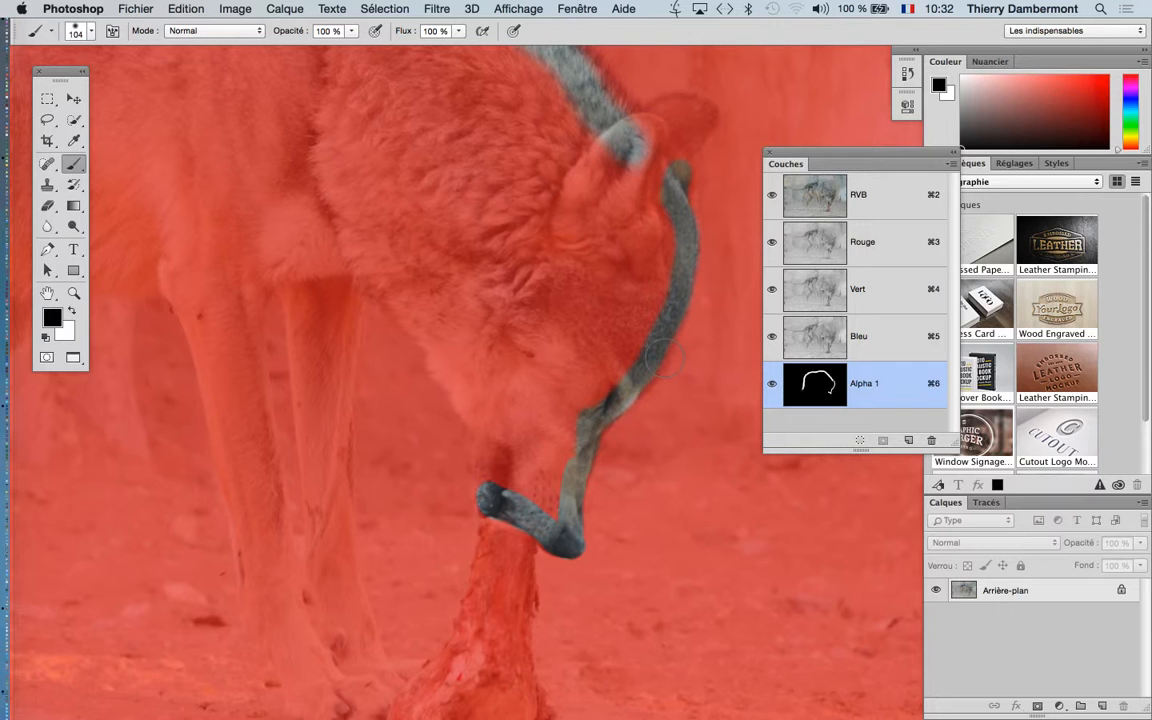
{"action": "scroll", "coordinate": [545, 458], "scroll_direction": "down", "scroll_amount": 2}
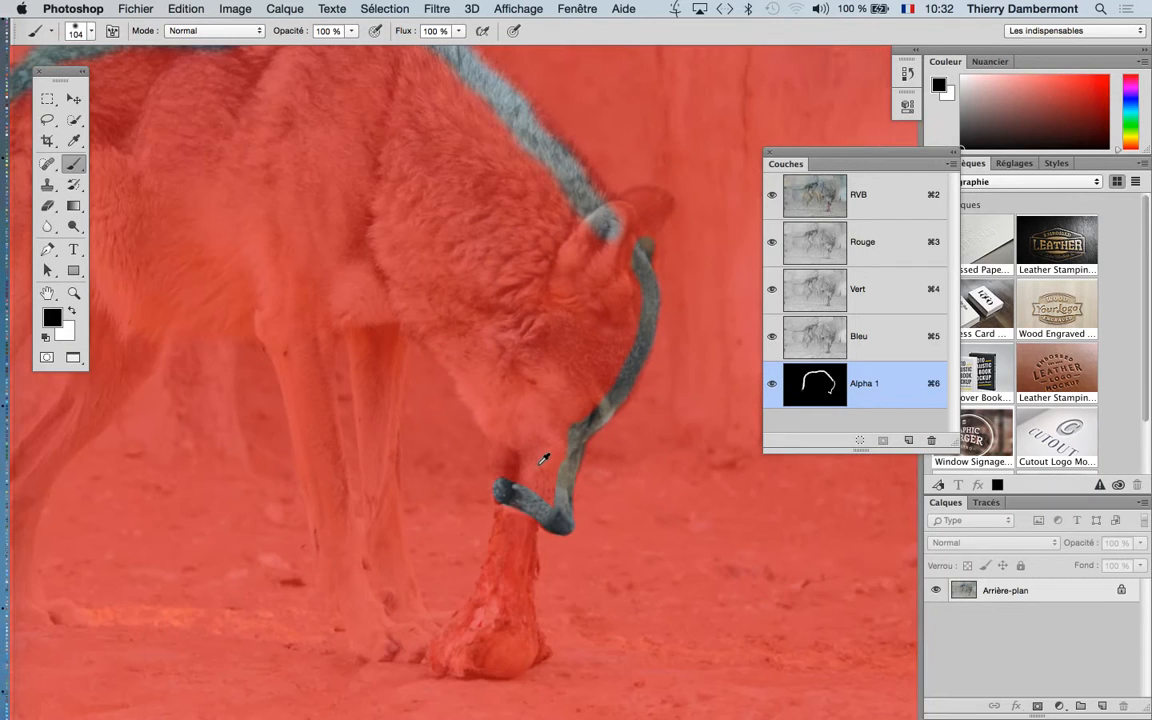
{"action": "scroll", "coordinate": [543, 455], "scroll_direction": "up", "scroll_amount": 4}
{"action": "left_click_drag", "start_coordinate": [515, 449], "coordinate": [493, 448]}
{"action": "mouse_move", "coordinate": [466, 502]}
{"action": "left_mouse_down"}
{"action": "mouse_move", "coordinate": [451, 462]}
{"action": "mouse_move", "coordinate": [457, 509]}
{"action": "mouse_move", "coordinate": [450, 404]}
{"action": "mouse_move", "coordinate": [462, 382]}
{"action": "mouse_move", "coordinate": [404, 320]}
{"action": "mouse_move", "coordinate": [316, 183]}
{"action": "mouse_move", "coordinate": [226, 132]}
{"action": "left_mouse_up"}
{"action": "key", "text": "x"}
- Reduce the brush to 48 px and paint white down the edge of the far front leg facing the bone
{"action": "key", "text": "space"}
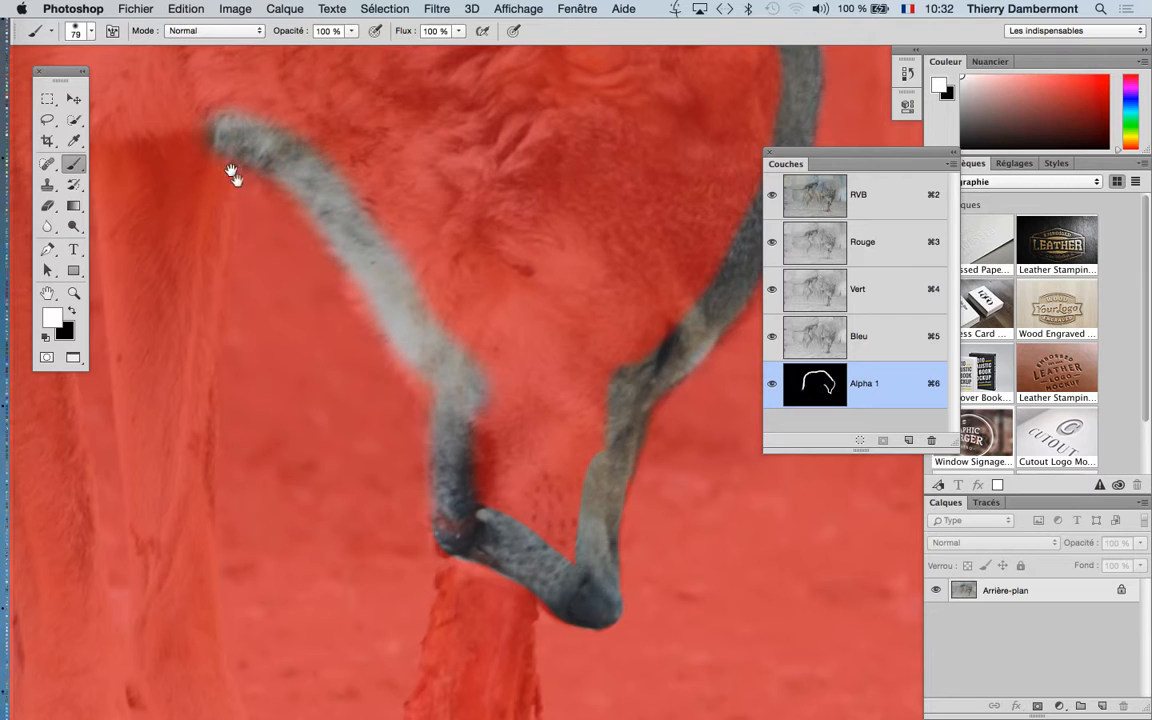
{"action": "mouse_move", "coordinate": [308, 254]}
{"action": "left_mouse_down"}
{"action": "mouse_move", "coordinate": [504, 249]}
{"action": "mouse_move", "coordinate": [533, 235]}
{"action": "left_mouse_up"}
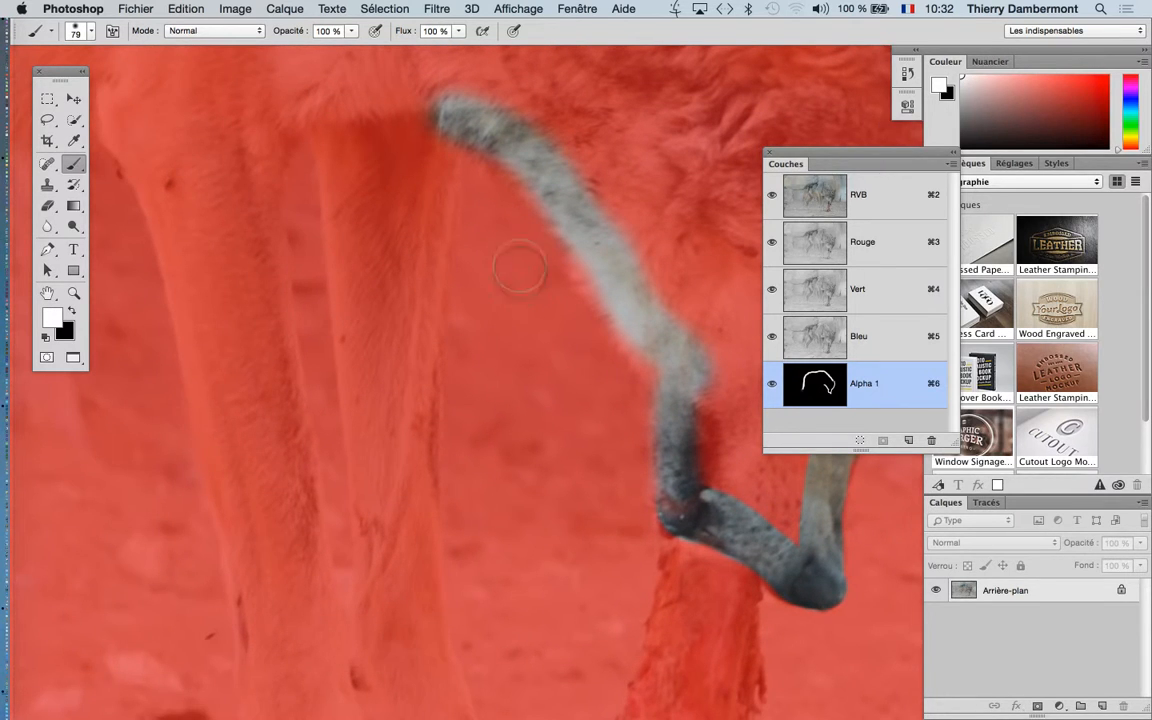
{"action": "left_click_drag", "start_coordinate": [520, 320], "coordinate": [506, 321]}
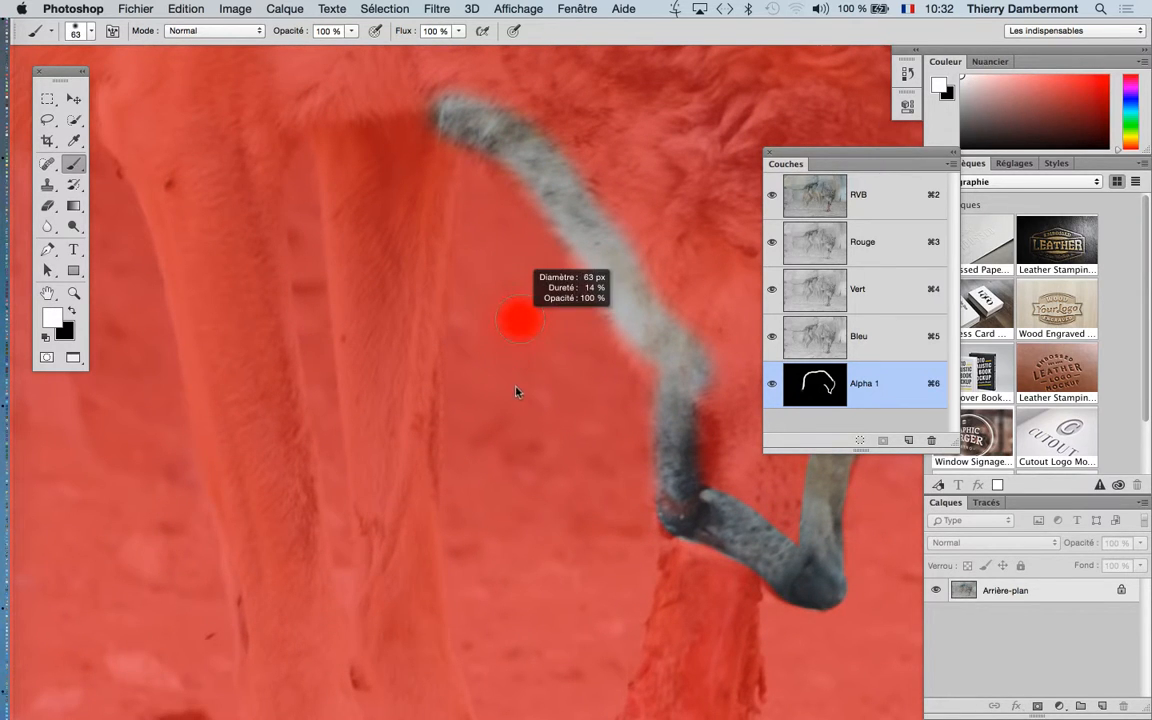
{"action": "mouse_move", "coordinate": [516, 391]}
{"action": "left_mouse_down"}
{"action": "mouse_move", "coordinate": [519, 403]}
{"action": "mouse_move", "coordinate": [493, 417]}
{"action": "mouse_move", "coordinate": [498, 400]}
{"action": "left_mouse_up"}
{"action": "left_click_drag", "start_coordinate": [434, 135], "coordinate": [412, 458]}
{"action": "key", "text": "space"}
{"action": "left_click_drag", "start_coordinate": [489, 404], "coordinate": [489, 170]}
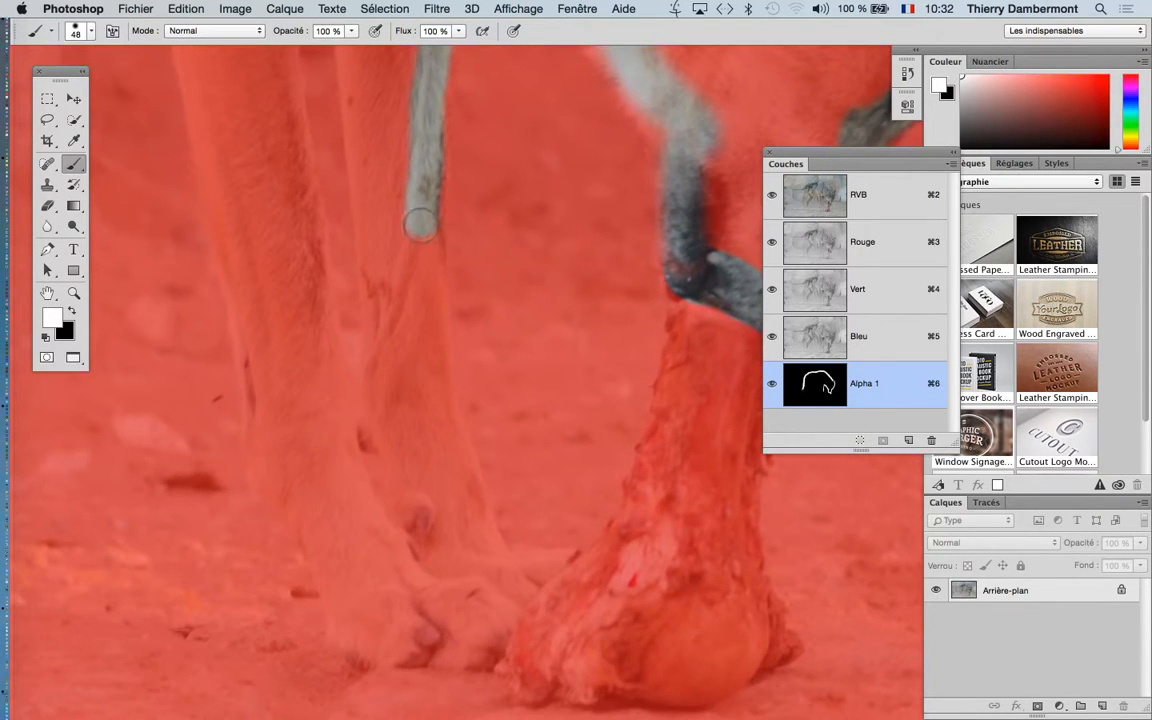
{"action": "mouse_move", "coordinate": [423, 220]}
{"action": "left_mouse_down"}
{"action": "mouse_move", "coordinate": [443, 422]}
{"action": "mouse_move", "coordinate": [485, 568]}
{"action": "mouse_move", "coordinate": [510, 592]}
{"action": "left_mouse_up"}
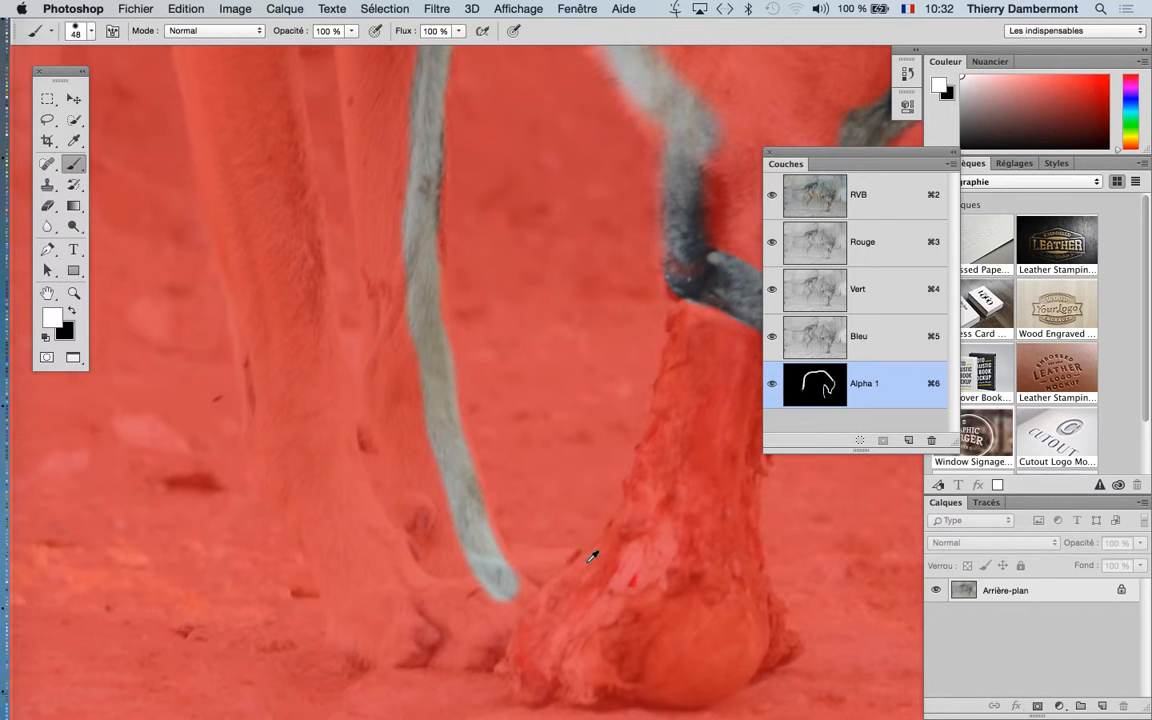
- Paint white down the opposite edge of the same front leg to the paw
{"action": "left_click_drag", "start_coordinate": [471, 388], "coordinate": [484, 546]}
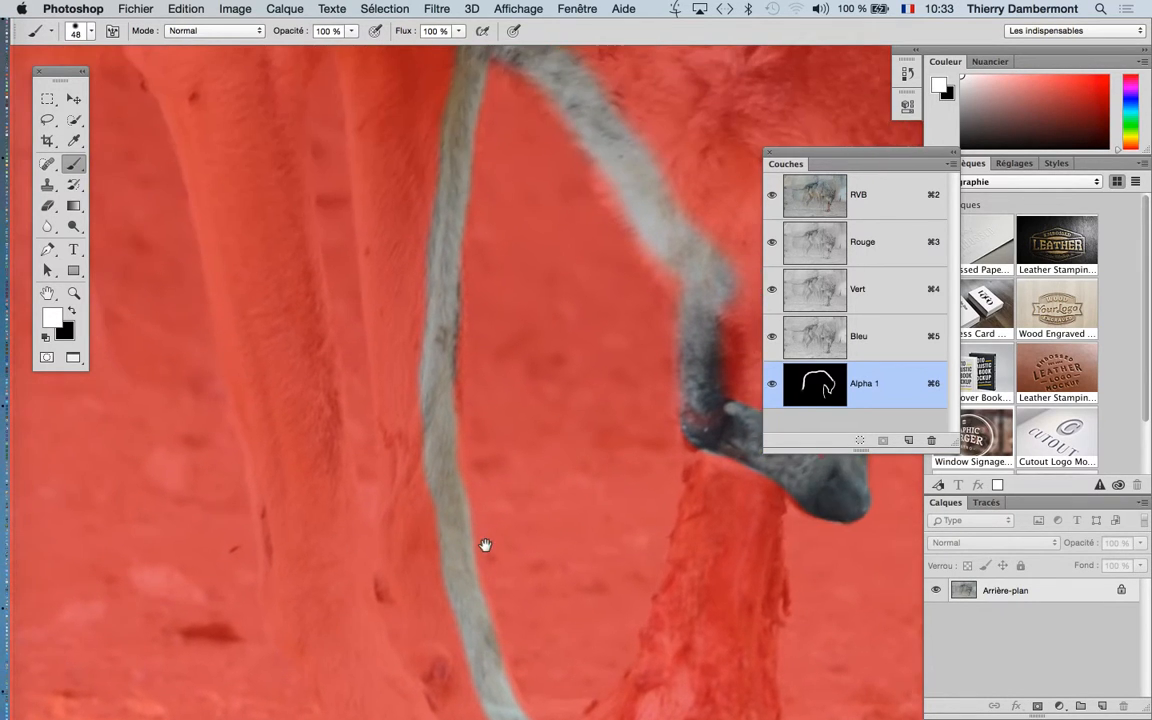
{"action": "left_click_drag", "start_coordinate": [492, 359], "coordinate": [504, 392]}
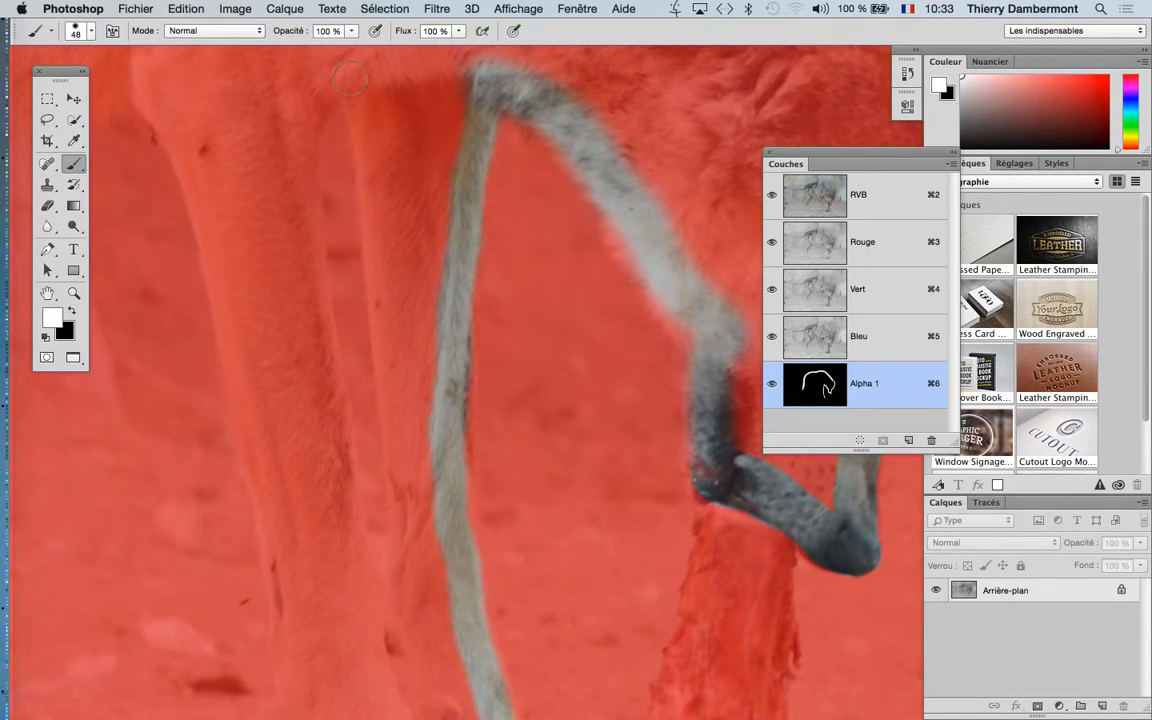
{"action": "mouse_move", "coordinate": [351, 78]}
{"action": "left_mouse_down"}
{"action": "mouse_move", "coordinate": [376, 172]}
{"action": "mouse_move", "coordinate": [404, 509]}
{"action": "left_mouse_up"}
{"action": "scroll", "coordinate": [434, 378], "scroll_direction": "down", "scroll_amount": 5}
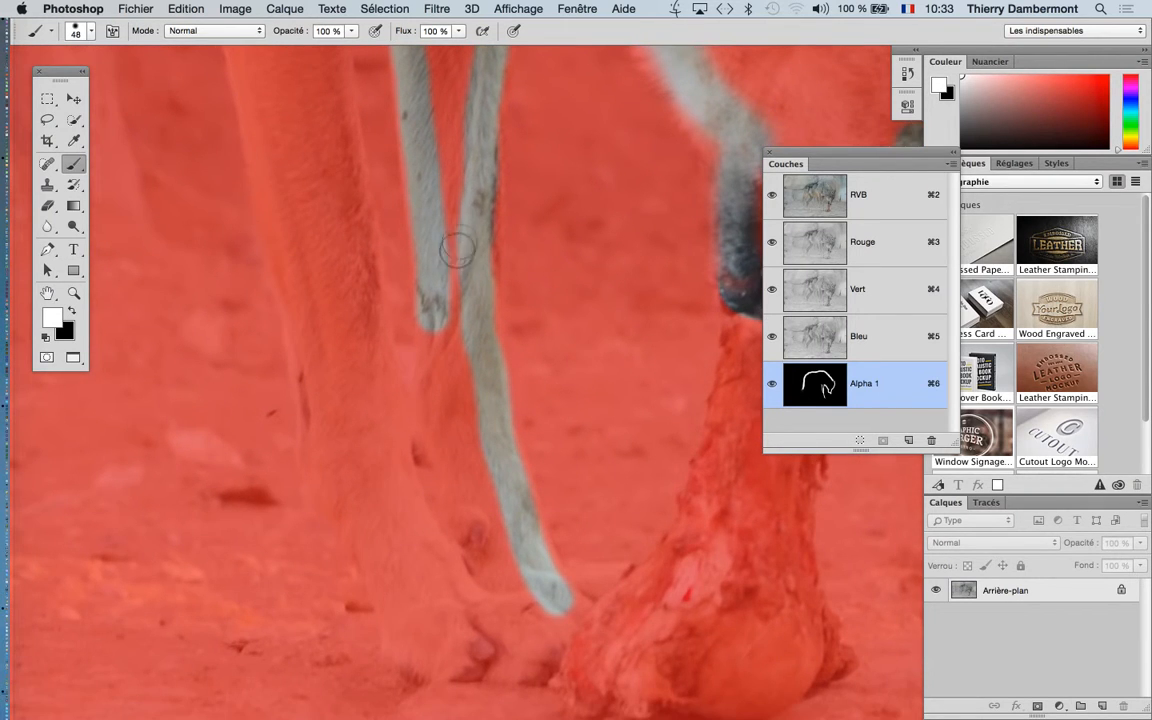
{"action": "mouse_move", "coordinate": [457, 250]}
{"action": "left_mouse_down"}
{"action": "mouse_move", "coordinate": [428, 323]}
{"action": "mouse_move", "coordinate": [439, 415]}
{"action": "mouse_move", "coordinate": [484, 598]}
{"action": "left_mouse_up"}
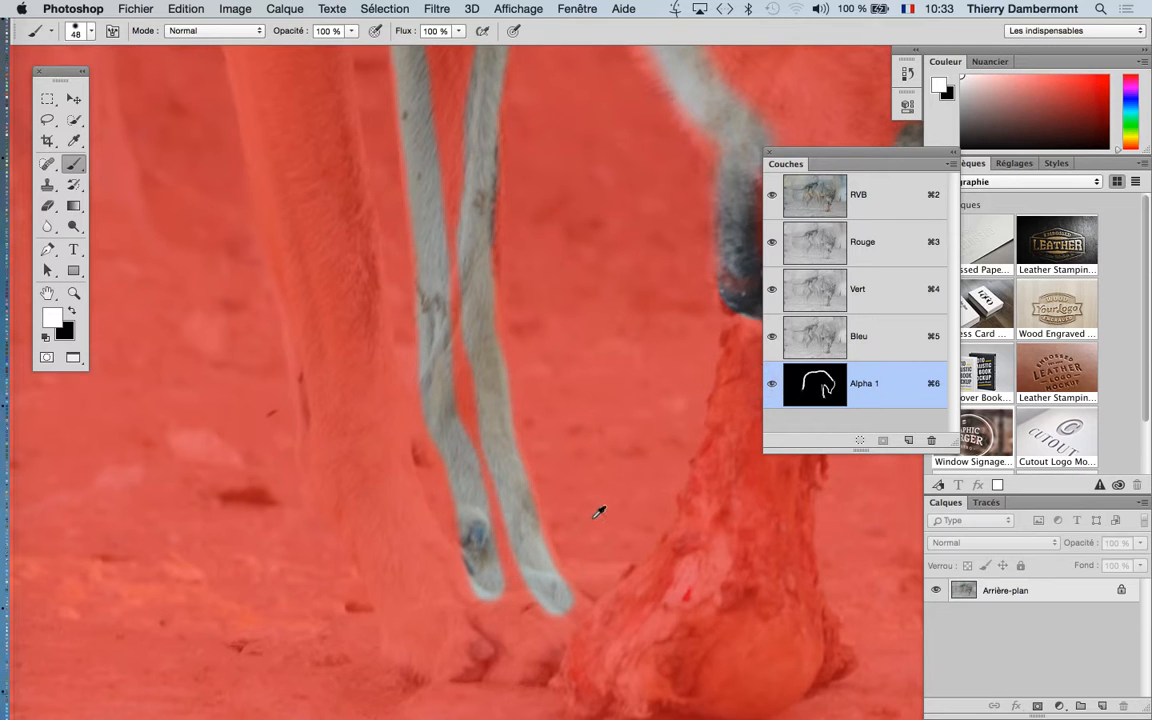
- Check the paws with the Alpha 1 overlay temporarily hidden, and paint white over the far paw's toes beside the bone
{"action": "scroll", "coordinate": [595, 516], "scroll_direction": "up", "scroll_amount": 2}
{"action": "left_click_drag", "start_coordinate": [563, 487], "coordinate": [563, 328]}
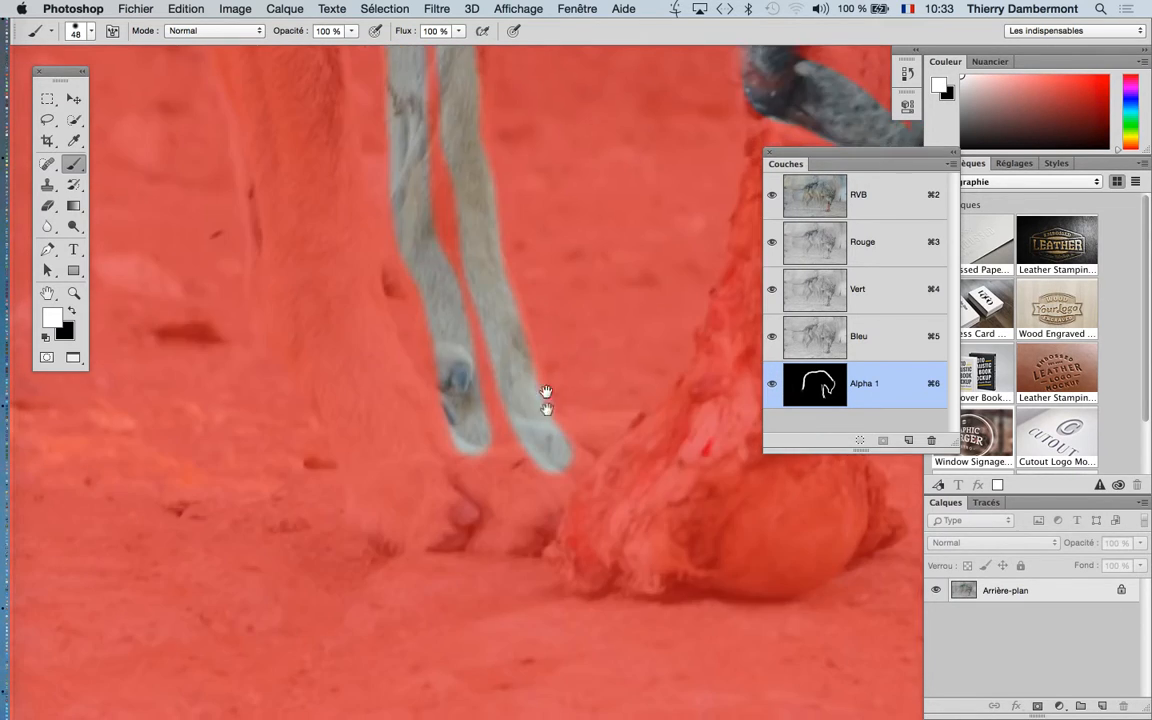
{"action": "scroll", "coordinate": [591, 450], "scroll_direction": "up", "scroll_amount": 2}
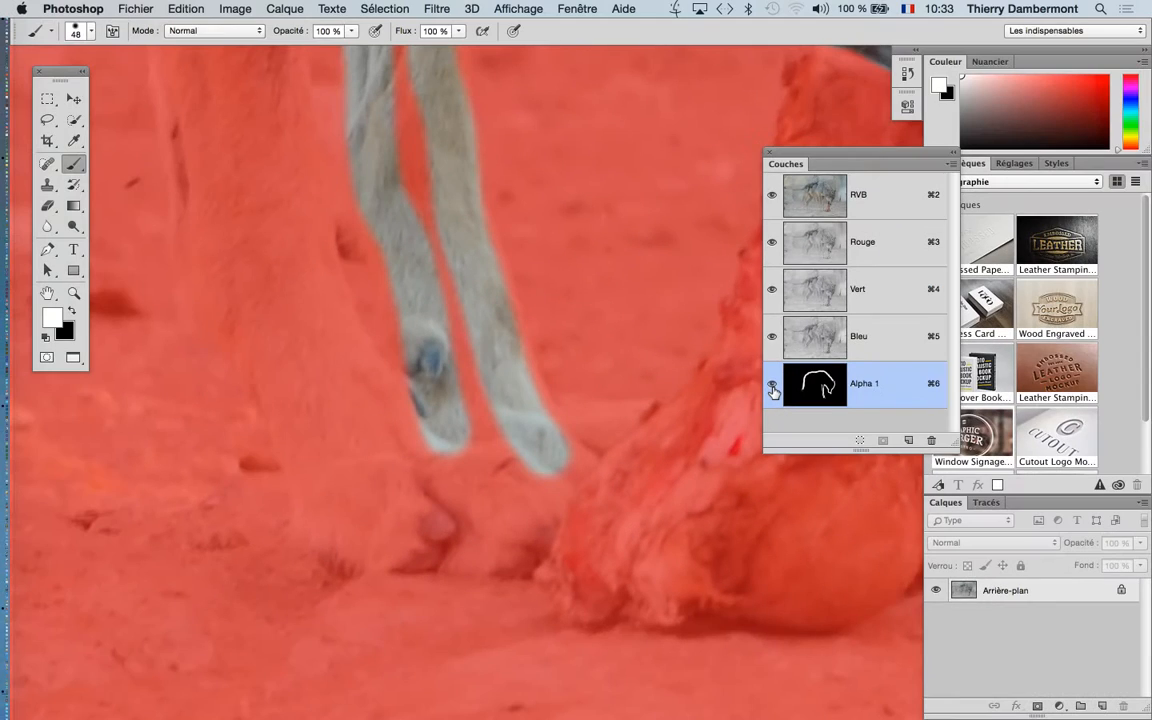
{"action": "left_click", "coordinate": [773, 392]}
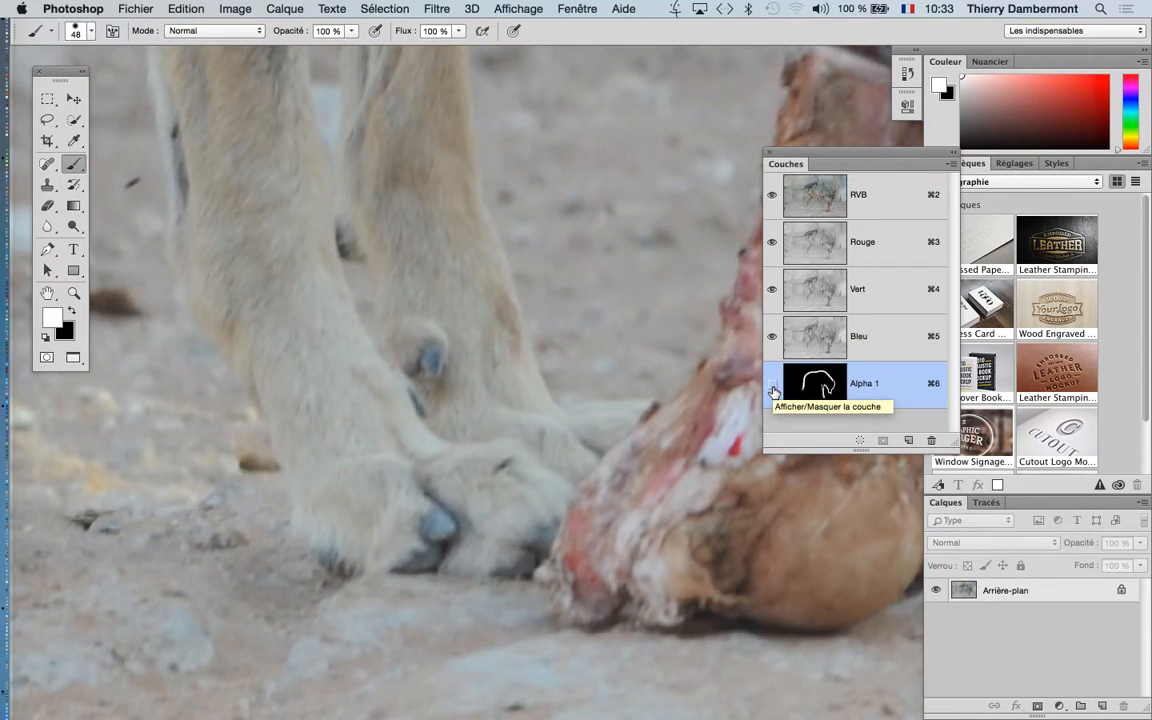
{"action": "left_click", "coordinate": [772, 387]}
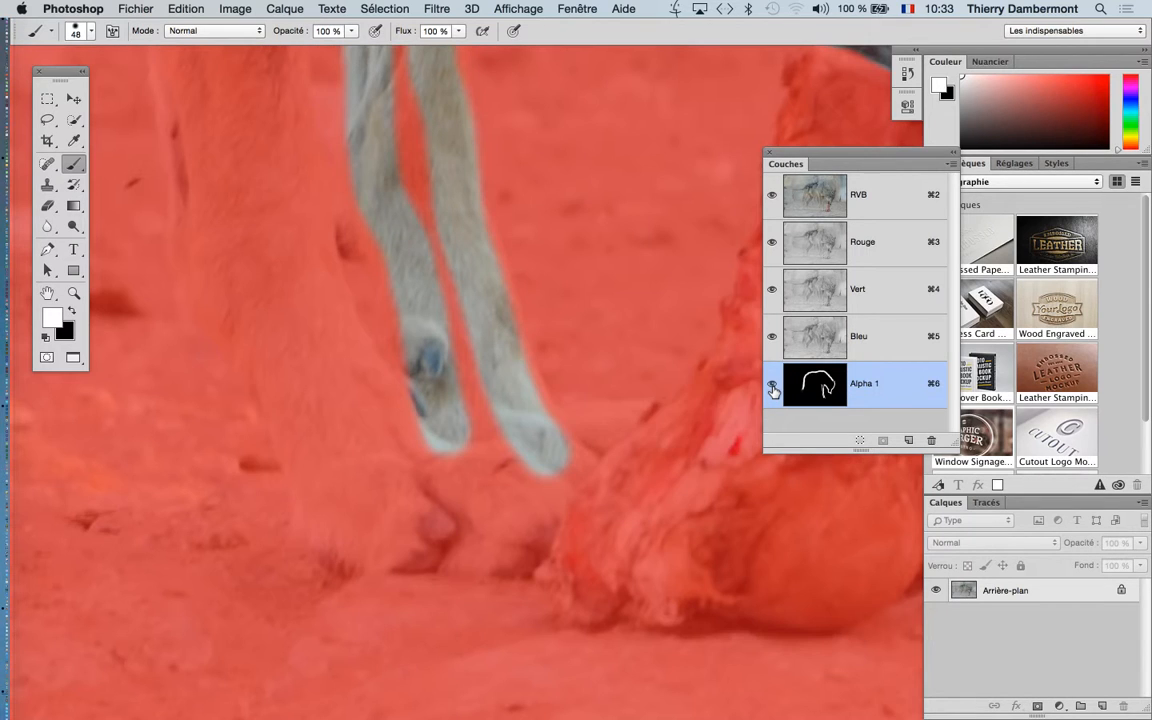
{"action": "left_click_drag", "start_coordinate": [549, 432], "coordinate": [638, 430]}
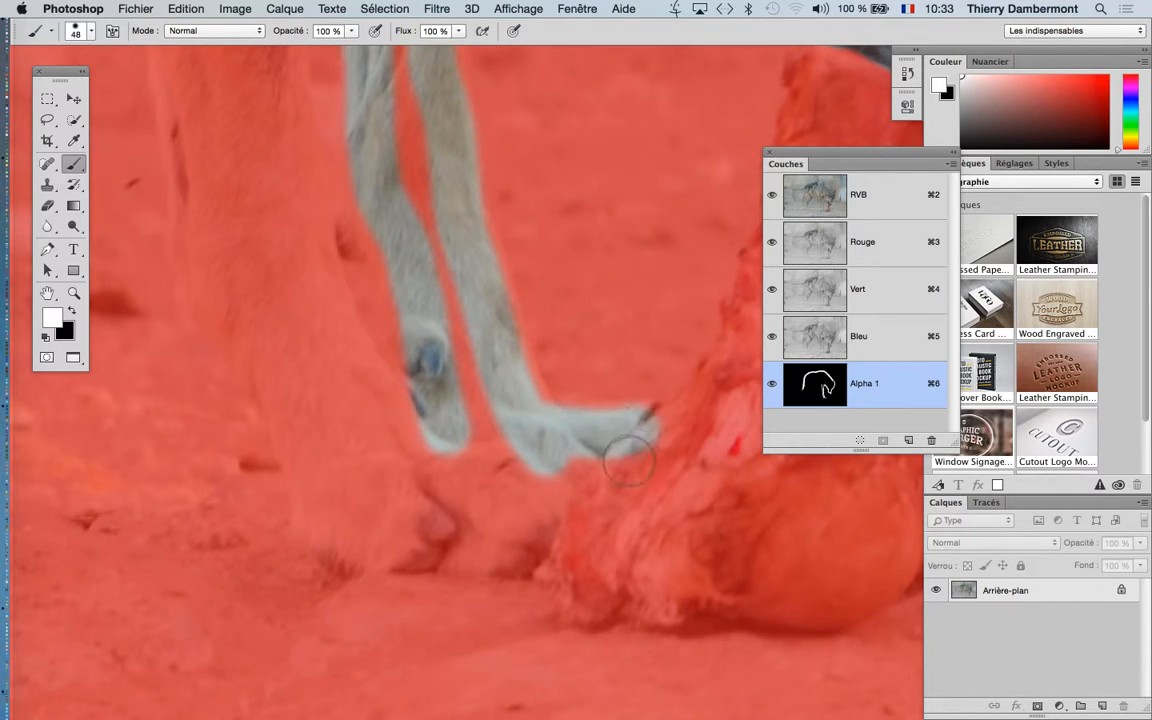
- Trim the mask overspill around the far paw's toes with a 23 px black brush
{"action": "scroll", "coordinate": [638, 463], "scroll_direction": "down", "scroll_amount": 2}
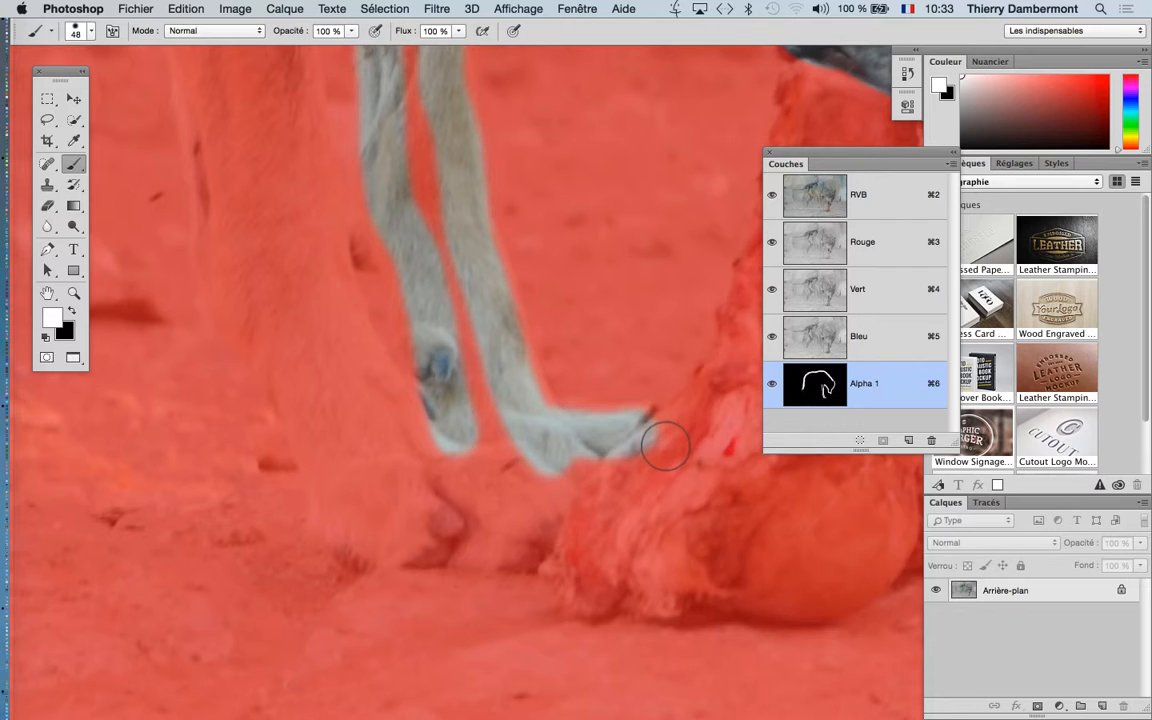
{"action": "key", "text": "x"}
{"action": "left_click_drag", "start_coordinate": [678, 484], "coordinate": [650, 482]}
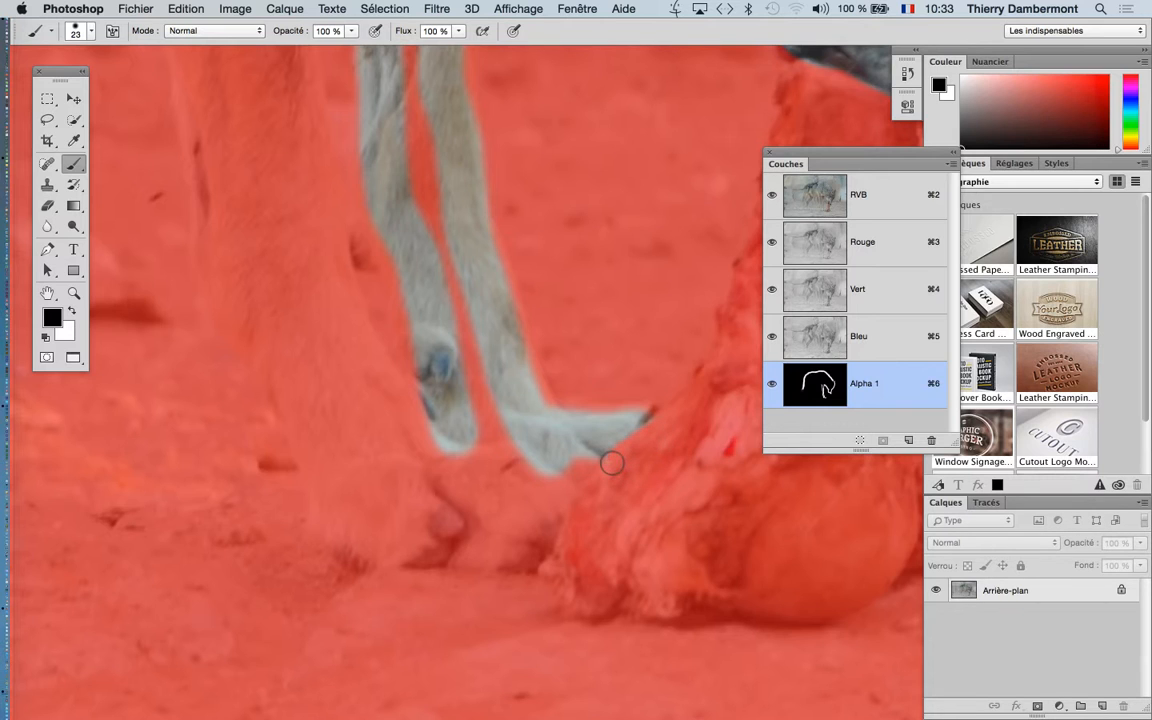
- Switch to white and paint the lower part of the near front leg and its paw with a 58 px brush
{"action": "scroll", "coordinate": [657, 491], "scroll_direction": "down", "scroll_amount": 2}
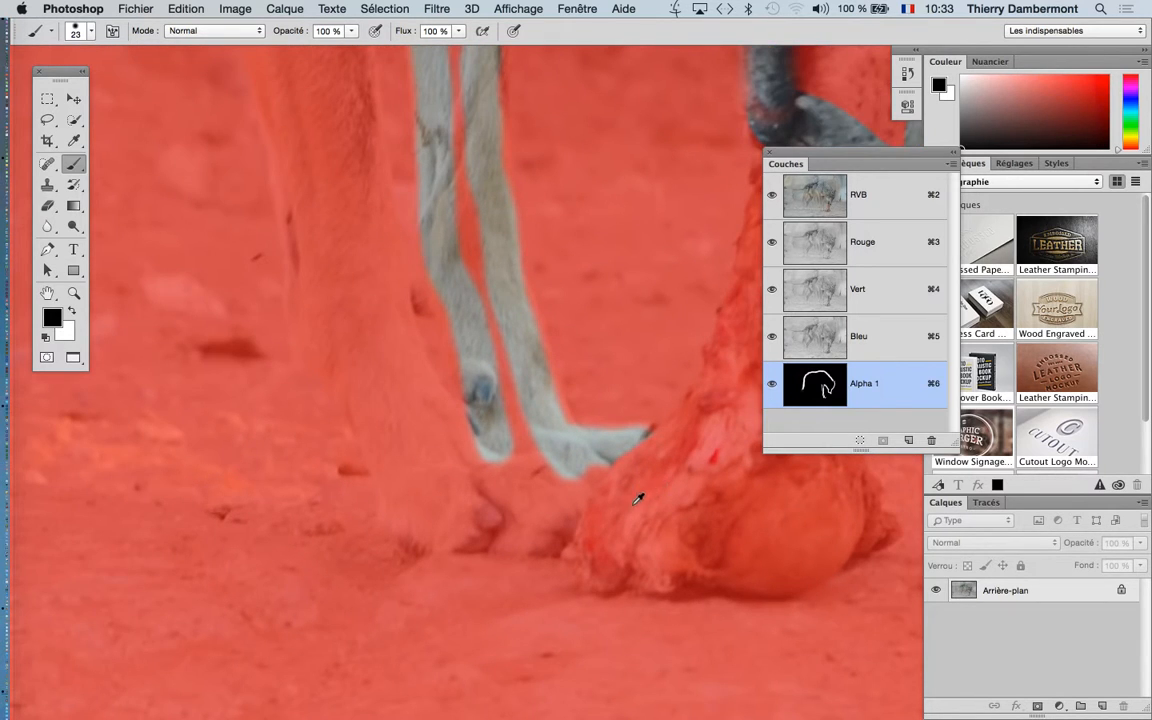
{"action": "mouse_move", "coordinate": [634, 519]}
{"action": "left_mouse_down"}
{"action": "mouse_move", "coordinate": [652, 520]}
{"action": "mouse_move", "coordinate": [648, 447]}
{"action": "mouse_move", "coordinate": [640, 516]}
{"action": "left_mouse_up"}
{"action": "key", "text": "x"}
{"action": "mouse_move", "coordinate": [580, 463]}
{"action": "left_mouse_down"}
{"action": "mouse_move", "coordinate": [555, 485]}
{"action": "mouse_move", "coordinate": [397, 500]}
{"action": "mouse_move", "coordinate": [300, 262]}
{"action": "left_mouse_up"}
{"action": "left_click_drag", "start_coordinate": [468, 477], "coordinate": [493, 537]}
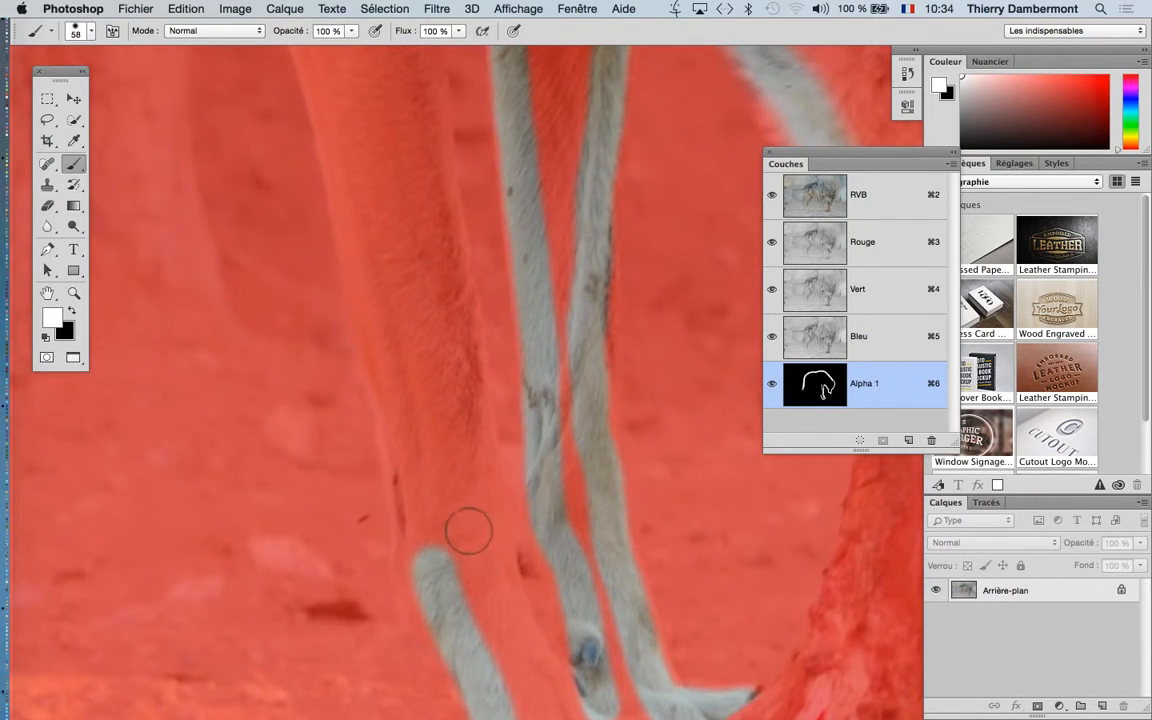
- Reduce the brush to 42 px and paint white along both edges of the near front leg, joining its base
{"action": "scroll", "coordinate": [479, 542], "scroll_direction": "down", "scroll_amount": 2}
{"action": "scroll", "coordinate": [479, 542], "scroll_direction": "down", "scroll_amount": 2}
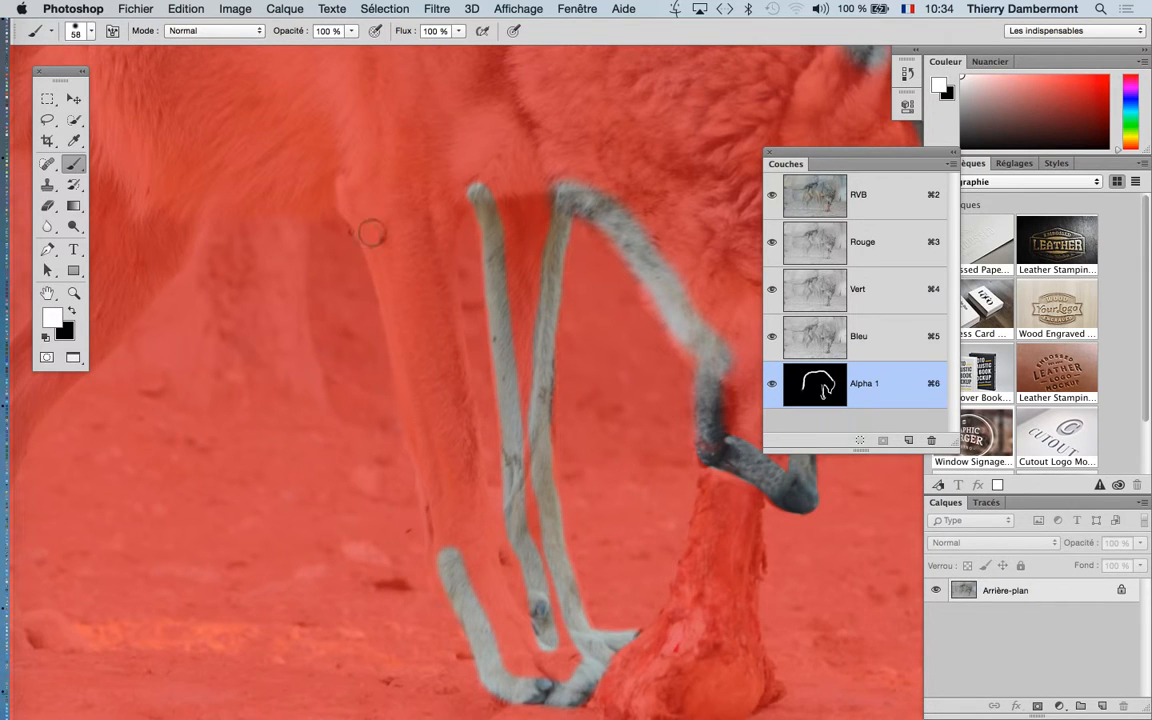
{"action": "left_click_drag", "start_coordinate": [379, 234], "coordinate": [360, 219]}
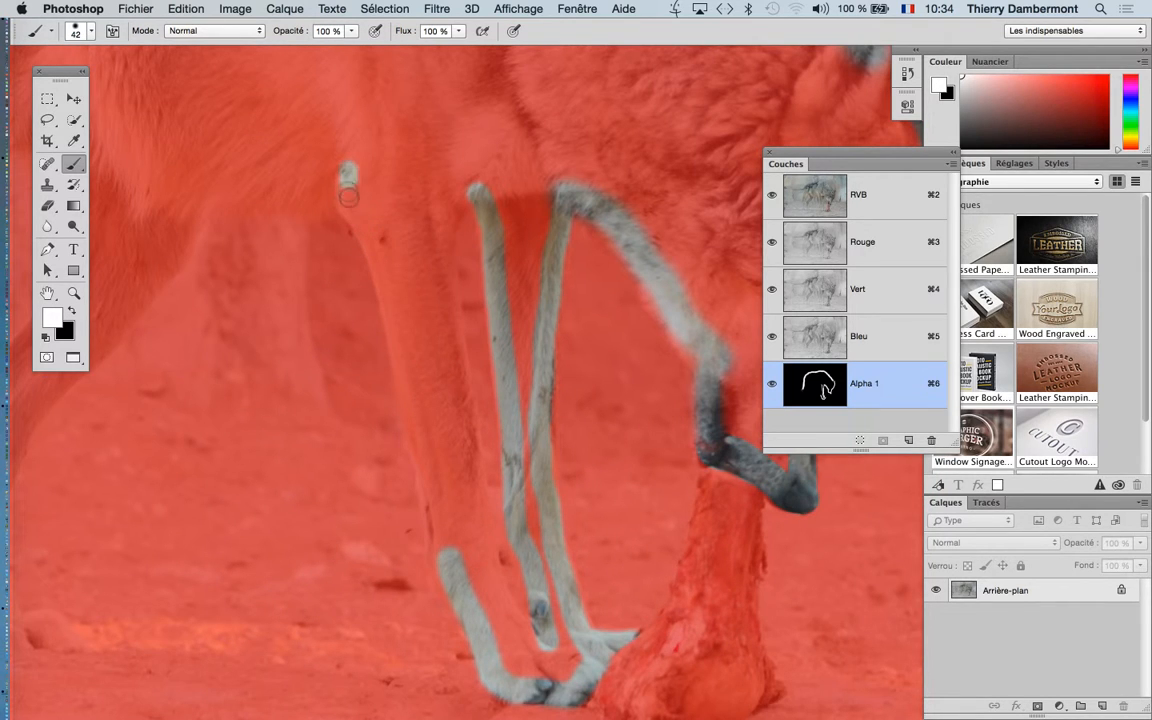
{"action": "mouse_move", "coordinate": [348, 197]}
{"action": "left_mouse_down"}
{"action": "mouse_move", "coordinate": [383, 266]}
{"action": "mouse_move", "coordinate": [435, 557]}
{"action": "left_mouse_up"}
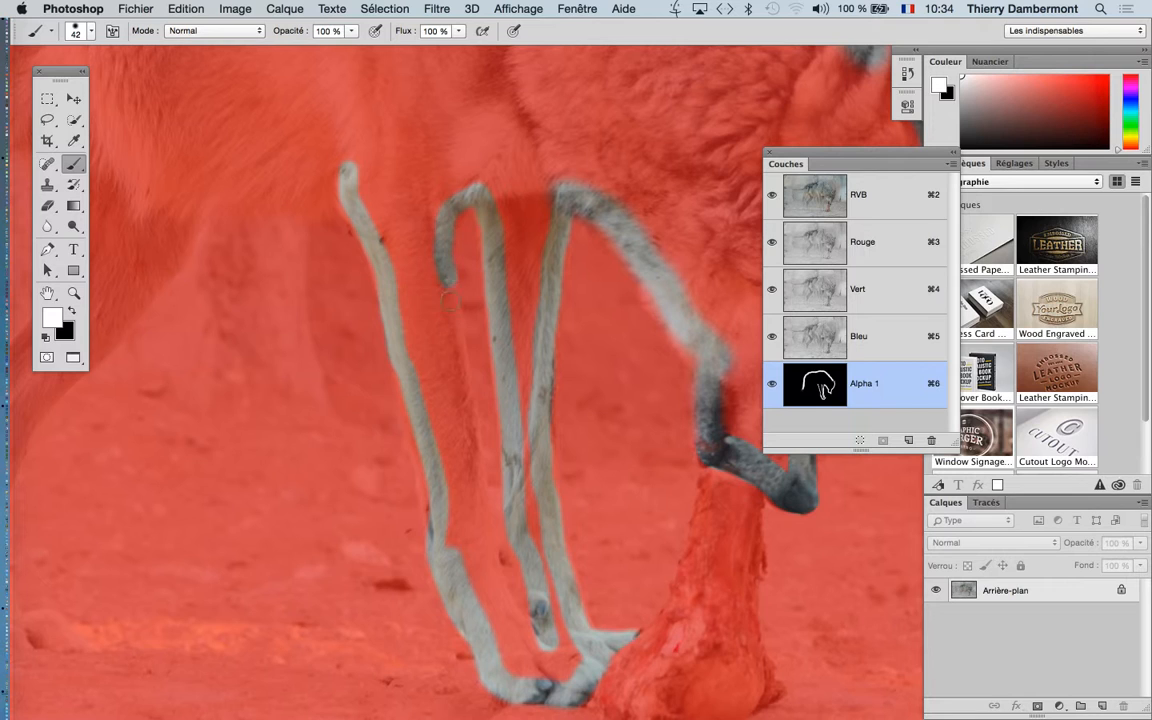
{"action": "mouse_move", "coordinate": [448, 295]}
{"action": "left_mouse_down"}
{"action": "mouse_move", "coordinate": [490, 560]}
{"action": "mouse_move", "coordinate": [511, 615]}
{"action": "mouse_move", "coordinate": [544, 648]}
{"action": "left_mouse_up"}
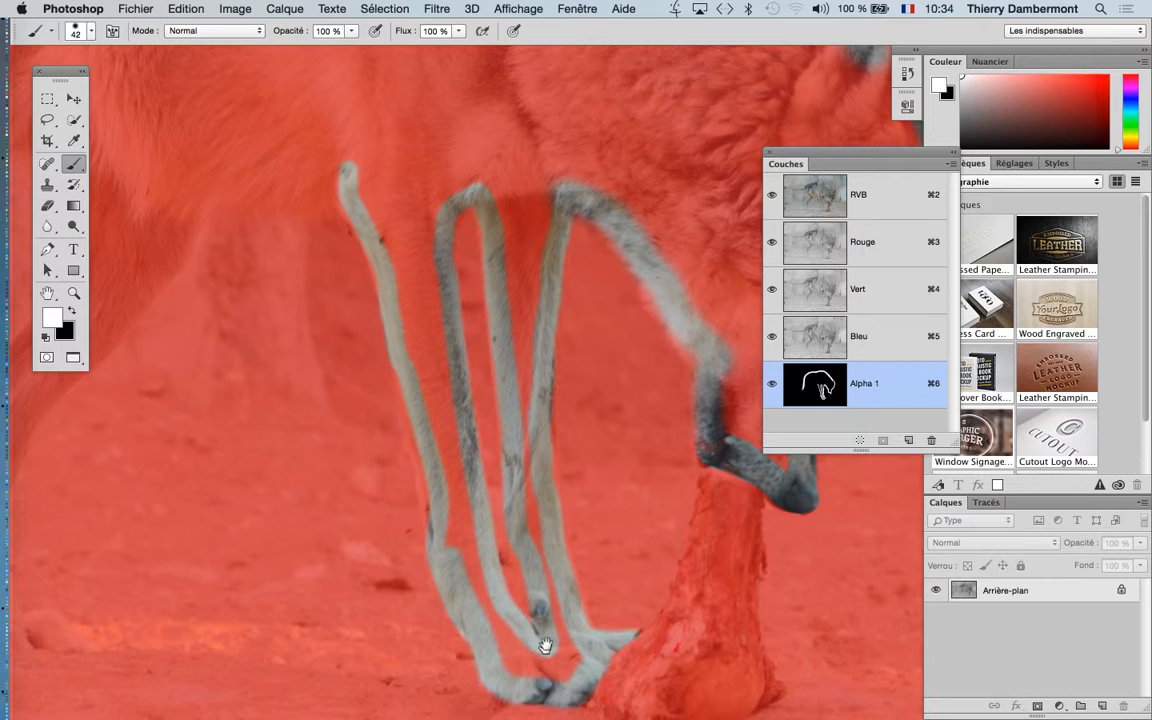
{"action": "scroll", "coordinate": [617, 607], "scroll_direction": "left", "scroll_amount": 8}
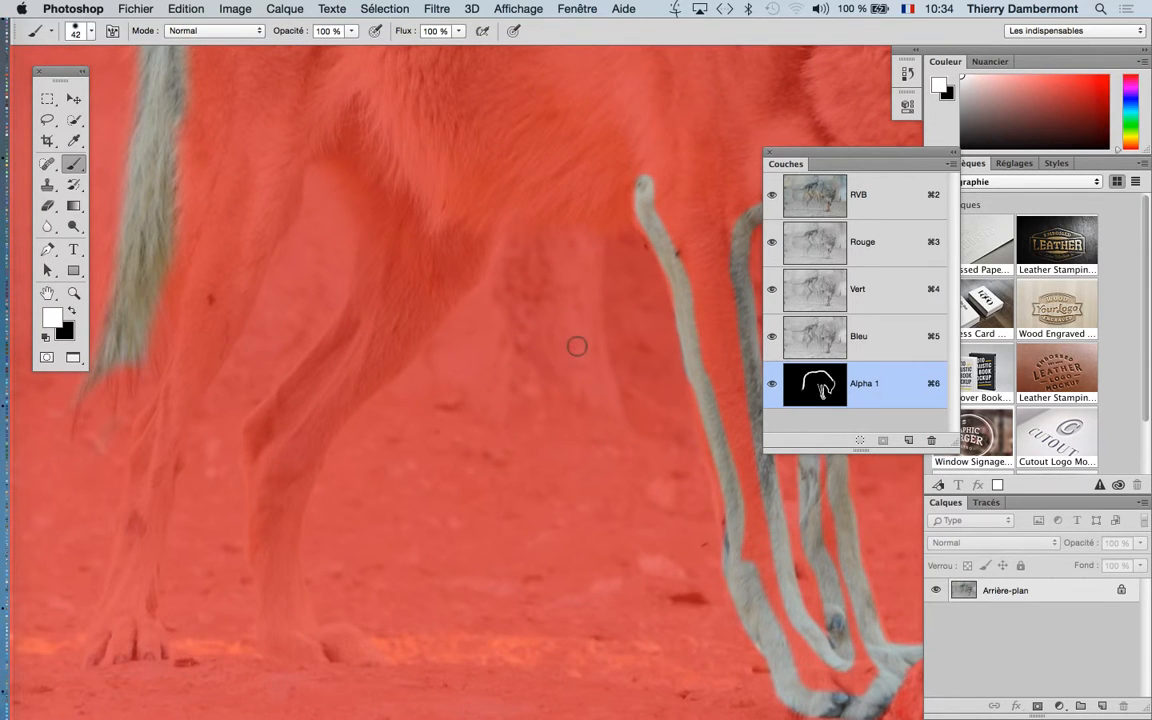
{"action": "left_click_drag", "start_coordinate": [577, 346], "coordinate": [588, 346]}
{"action": "left_click_drag", "start_coordinate": [638, 278], "coordinate": [663, 248]}
{"action": "mouse_move", "coordinate": [663, 203]}
{"action": "left_mouse_down"}
{"action": "mouse_move", "coordinate": [668, 185]}
{"action": "mouse_move", "coordinate": [553, 200]}
{"action": "mouse_move", "coordinate": [463, 188]}
{"action": "left_mouse_up"}
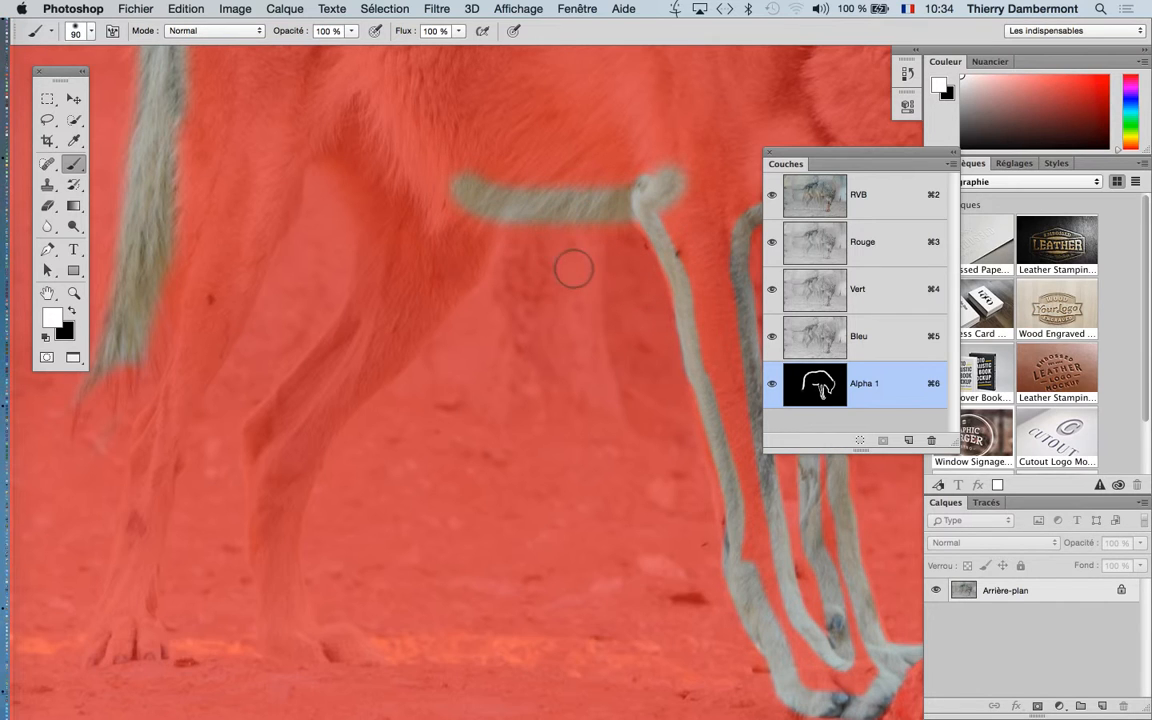
{"action": "key", "text": "super+z"}
{"action": "mouse_move", "coordinate": [582, 291]}
{"action": "left_mouse_down"}
{"action": "mouse_move", "coordinate": [601, 258]}
{"action": "mouse_move", "coordinate": [592, 219]}
{"action": "left_mouse_up"}
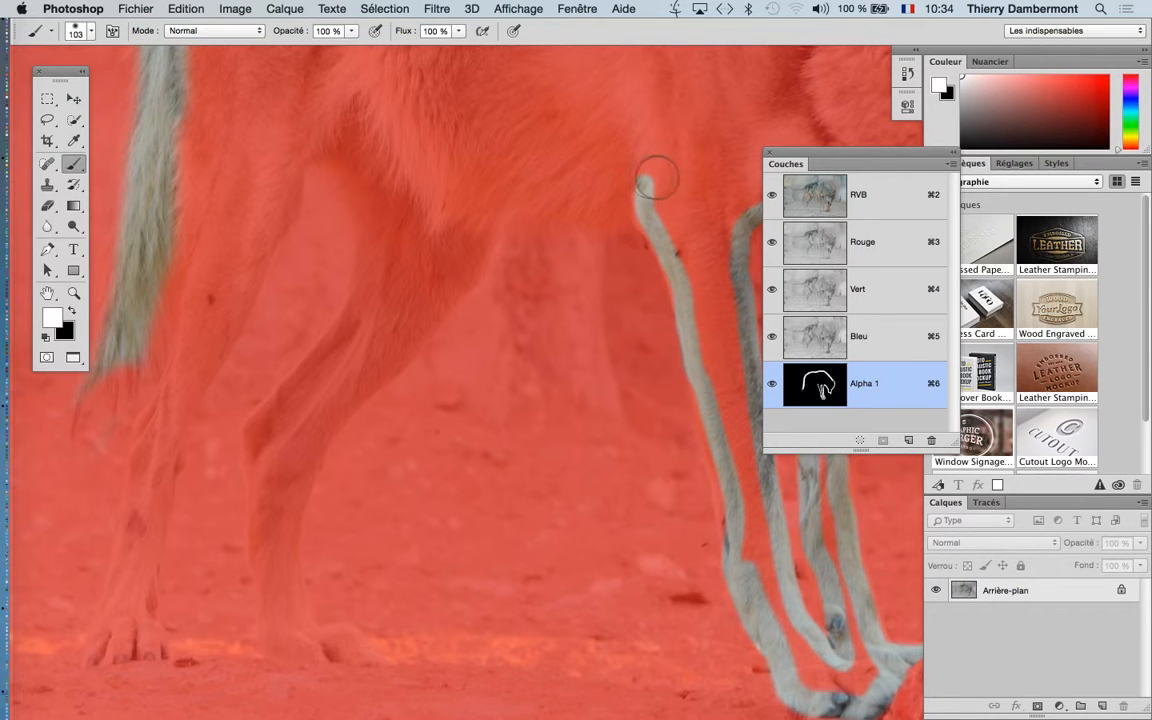
{"action": "mouse_move", "coordinate": [657, 179]}
{"action": "left_mouse_down"}
{"action": "mouse_move", "coordinate": [612, 197]}
{"action": "mouse_move", "coordinate": [517, 189]}
{"action": "mouse_move", "coordinate": [472, 169]}
{"action": "left_mouse_up"}
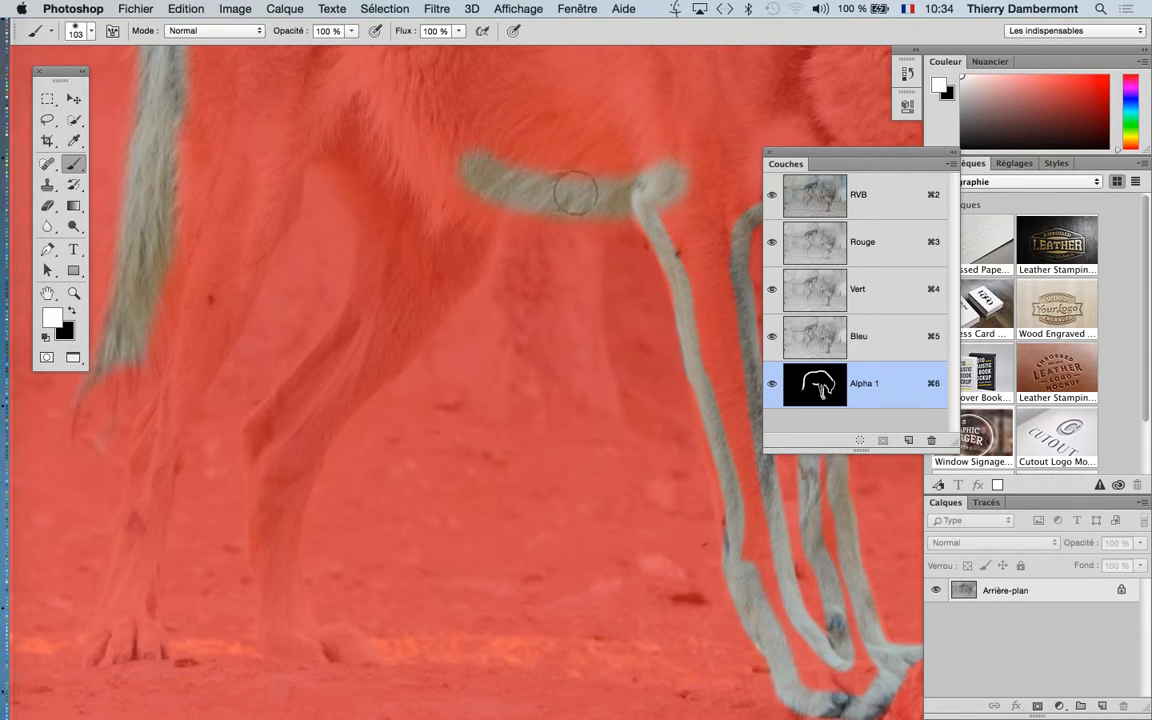
{"action": "key", "text": "super+z"}
- Paint white along the belly's underside and down the forward hind leg to its paw, narrowing the brush to 64 px
{"action": "mouse_move", "coordinate": [620, 234]}
{"action": "left_mouse_down"}
{"action": "mouse_move", "coordinate": [641, 218]}
{"action": "mouse_move", "coordinate": [643, 195]}
{"action": "mouse_move", "coordinate": [455, 177]}
{"action": "mouse_move", "coordinate": [596, 170]}
{"action": "left_mouse_up"}
{"action": "left_click_drag", "start_coordinate": [541, 221], "coordinate": [504, 321]}
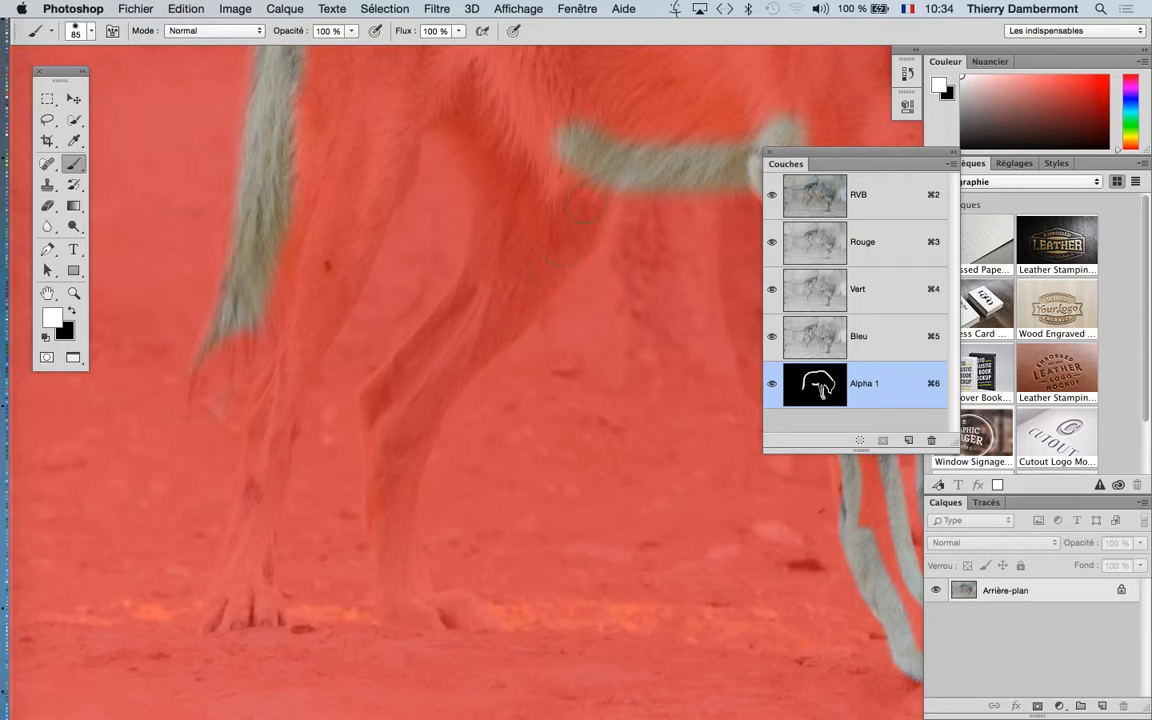
{"action": "mouse_move", "coordinate": [602, 178]}
{"action": "left_mouse_down"}
{"action": "mouse_move", "coordinate": [585, 215]}
{"action": "mouse_move", "coordinate": [488, 313]}
{"action": "mouse_move", "coordinate": [495, 342]}
{"action": "mouse_move", "coordinate": [510, 330]}
{"action": "mouse_move", "coordinate": [541, 276]}
{"action": "mouse_move", "coordinate": [447, 365]}
{"action": "mouse_move", "coordinate": [402, 455]}
{"action": "mouse_move", "coordinate": [417, 597]}
{"action": "mouse_move", "coordinate": [470, 617]}
{"action": "mouse_move", "coordinate": [399, 606]}
{"action": "mouse_move", "coordinate": [389, 384]}
{"action": "left_mouse_up"}
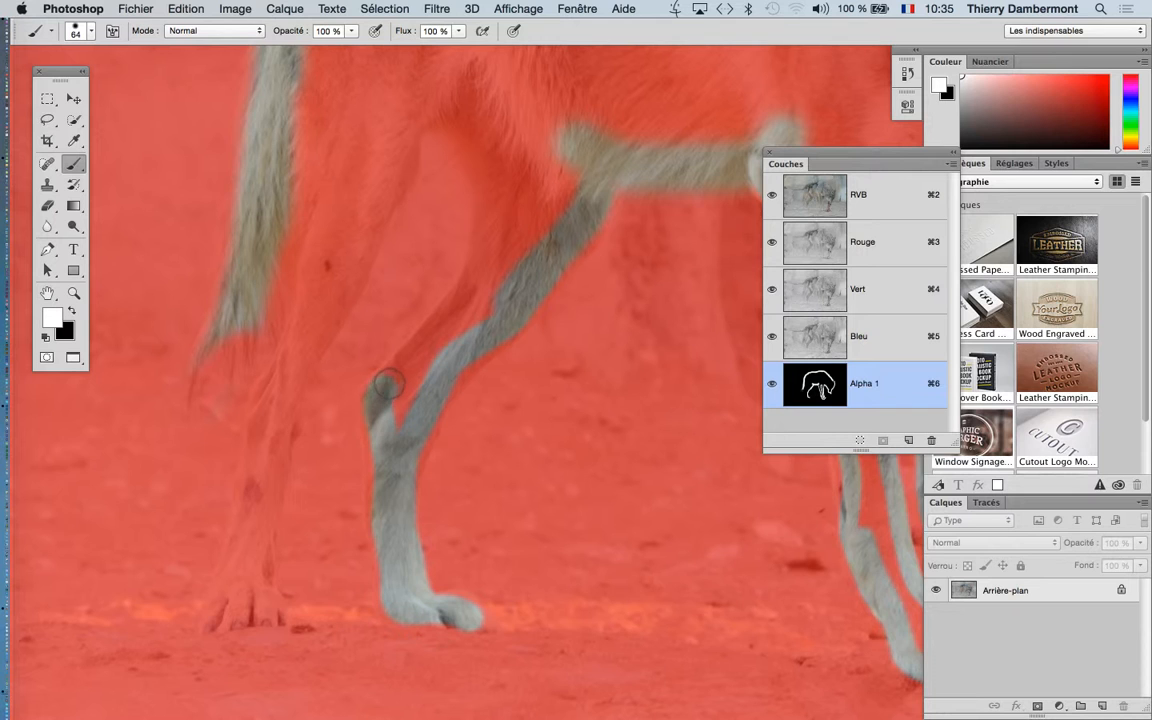
- Paint white up the rear edge of the forward hind leg from the hock towards the thigh
{"action": "scroll", "coordinate": [475, 403], "scroll_direction": "up", "scroll_amount": 3}
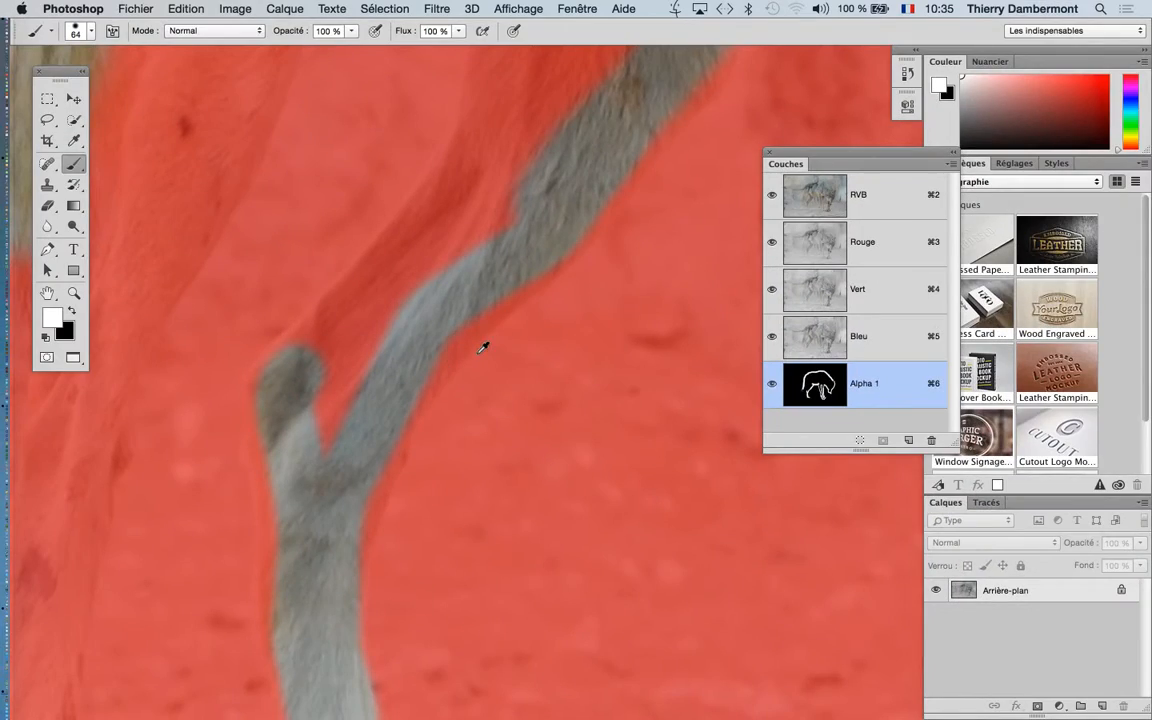
{"action": "scroll", "coordinate": [482, 347], "scroll_direction": "down", "scroll_amount": 2}
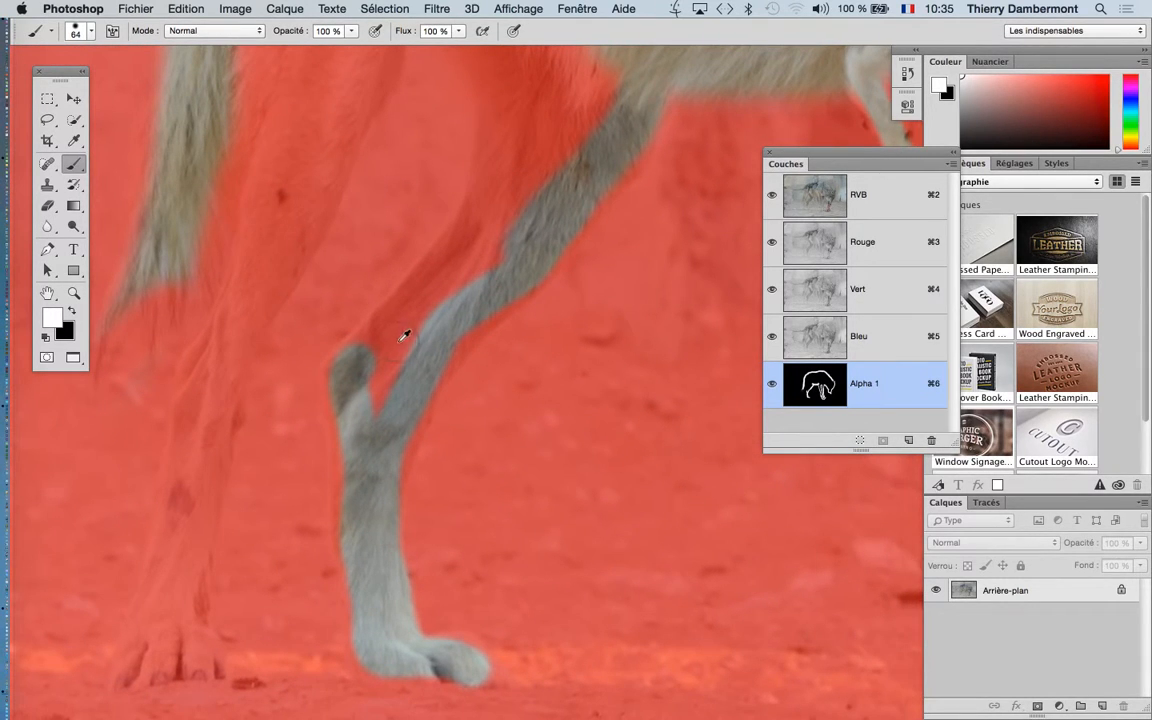
{"action": "mouse_move", "coordinate": [377, 340]}
{"action": "left_mouse_down"}
{"action": "mouse_move", "coordinate": [376, 266]}
{"action": "mouse_move", "coordinate": [432, 206]}
{"action": "mouse_move", "coordinate": [504, 195]}
{"action": "mouse_move", "coordinate": [560, 442]}
{"action": "mouse_move", "coordinate": [571, 437]}
{"action": "mouse_move", "coordinate": [573, 376]}
{"action": "left_mouse_up"}
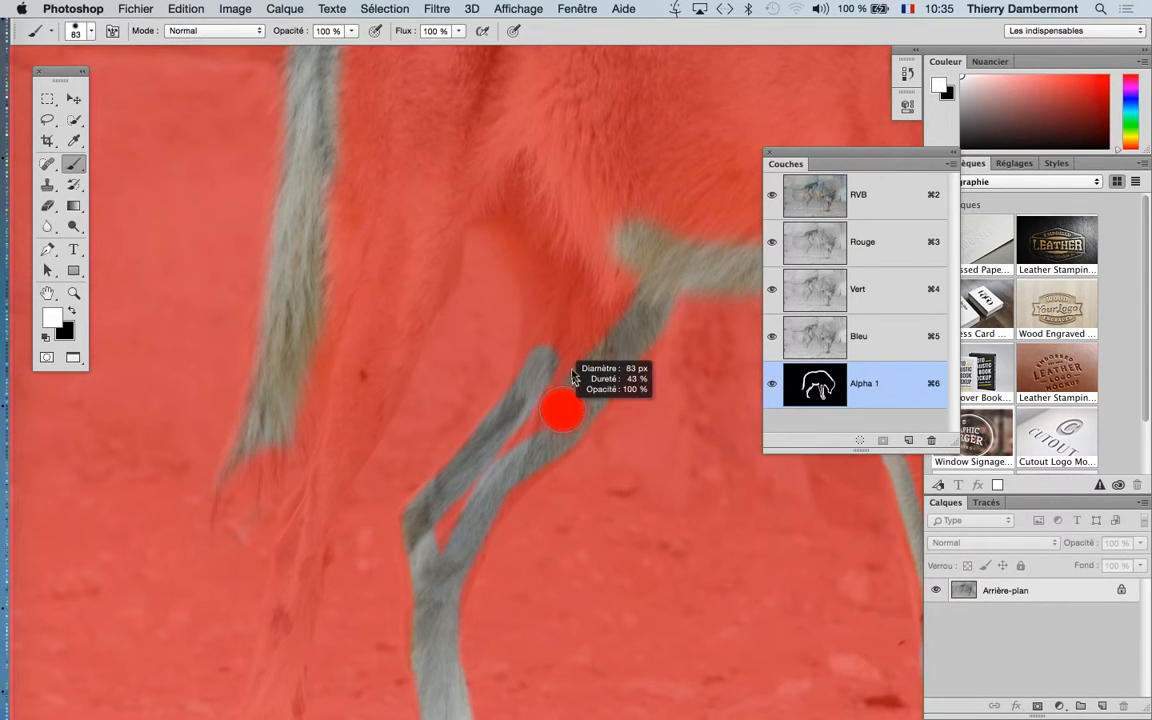
- Paint white around the gap between the hind thighs and along both edges of the rear hind leg to its paw
{"action": "mouse_move", "coordinate": [490, 340]}
{"action": "left_mouse_down"}
{"action": "mouse_move", "coordinate": [488, 252]}
{"action": "mouse_move", "coordinate": [528, 200]}
{"action": "mouse_move", "coordinate": [472, 182]}
{"action": "mouse_move", "coordinate": [440, 192]}
{"action": "mouse_move", "coordinate": [424, 215]}
{"action": "mouse_move", "coordinate": [423, 290]}
{"action": "mouse_move", "coordinate": [390, 315]}
{"action": "mouse_move", "coordinate": [414, 327]}
{"action": "mouse_move", "coordinate": [317, 540]}
{"action": "left_mouse_up"}
{"action": "left_click_drag", "start_coordinate": [405, 477], "coordinate": [477, 291]}
{"action": "mouse_move", "coordinate": [388, 358]}
{"action": "left_mouse_down"}
{"action": "mouse_move", "coordinate": [355, 514]}
{"action": "mouse_move", "coordinate": [395, 568]}
{"action": "mouse_move", "coordinate": [326, 572]}
{"action": "mouse_move", "coordinate": [320, 540]}
{"action": "mouse_move", "coordinate": [365, 339]}
{"action": "mouse_move", "coordinate": [410, 230]}
{"action": "mouse_move", "coordinate": [438, 407]}
{"action": "mouse_move", "coordinate": [428, 302]}
{"action": "mouse_move", "coordinate": [481, 178]}
{"action": "left_mouse_up"}
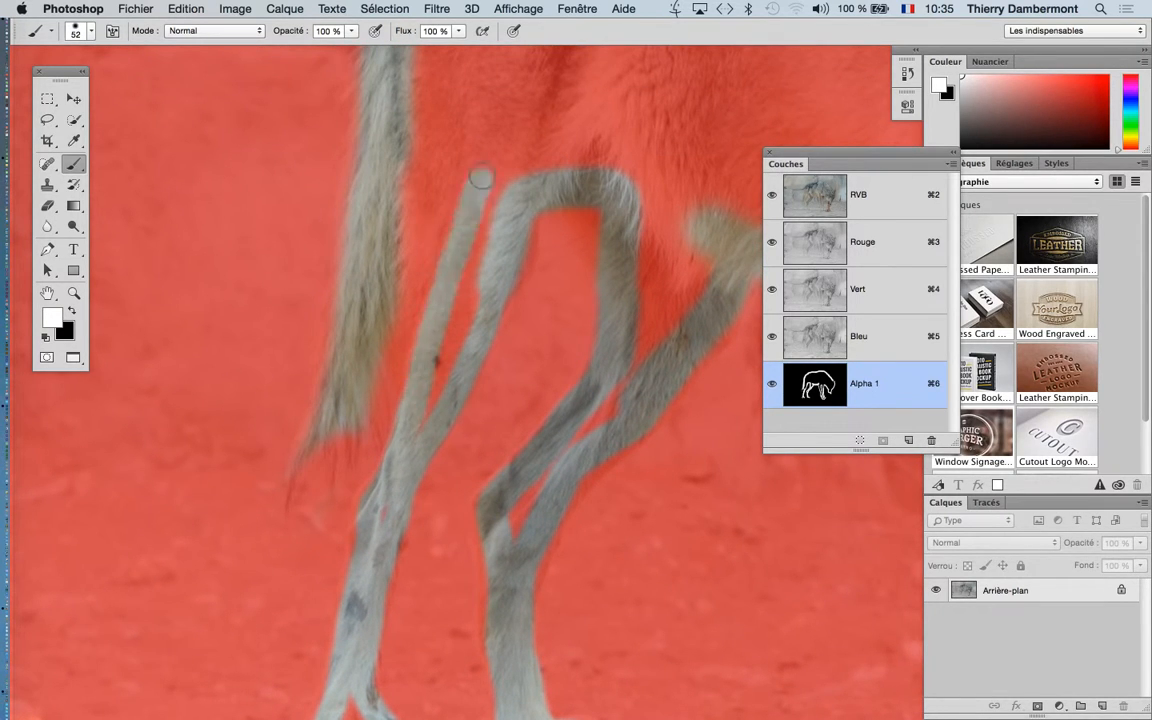
{"action": "mouse_move", "coordinate": [488, 252]}
{"action": "left_mouse_down"}
{"action": "mouse_move", "coordinate": [518, 243]}
{"action": "mouse_move", "coordinate": [522, 304]}
{"action": "mouse_move", "coordinate": [514, 203]}
{"action": "mouse_move", "coordinate": [445, 235]}
{"action": "mouse_move", "coordinate": [386, 321]}
{"action": "mouse_move", "coordinate": [389, 378]}
{"action": "mouse_move", "coordinate": [378, 372]}
{"action": "left_mouse_up"}
- Paint white over the tip of the near ear and the upper edge of the far ear with a 69 px brush
{"action": "left_click", "coordinate": [558, 456], "text": "alt"}
{"action": "left_click", "coordinate": [604, 466], "text": "alt"}
{"action": "left_click", "coordinate": [642, 466], "text": "alt"}
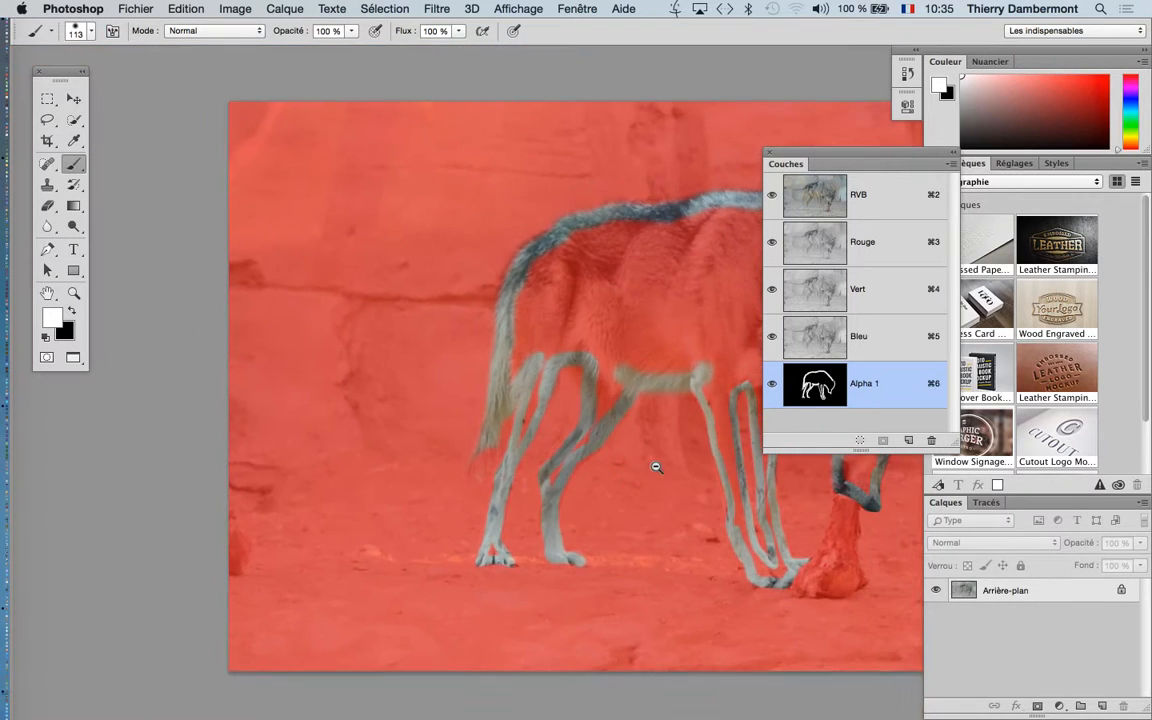
{"action": "left_click_drag", "start_coordinate": [648, 465], "coordinate": [368, 411]}
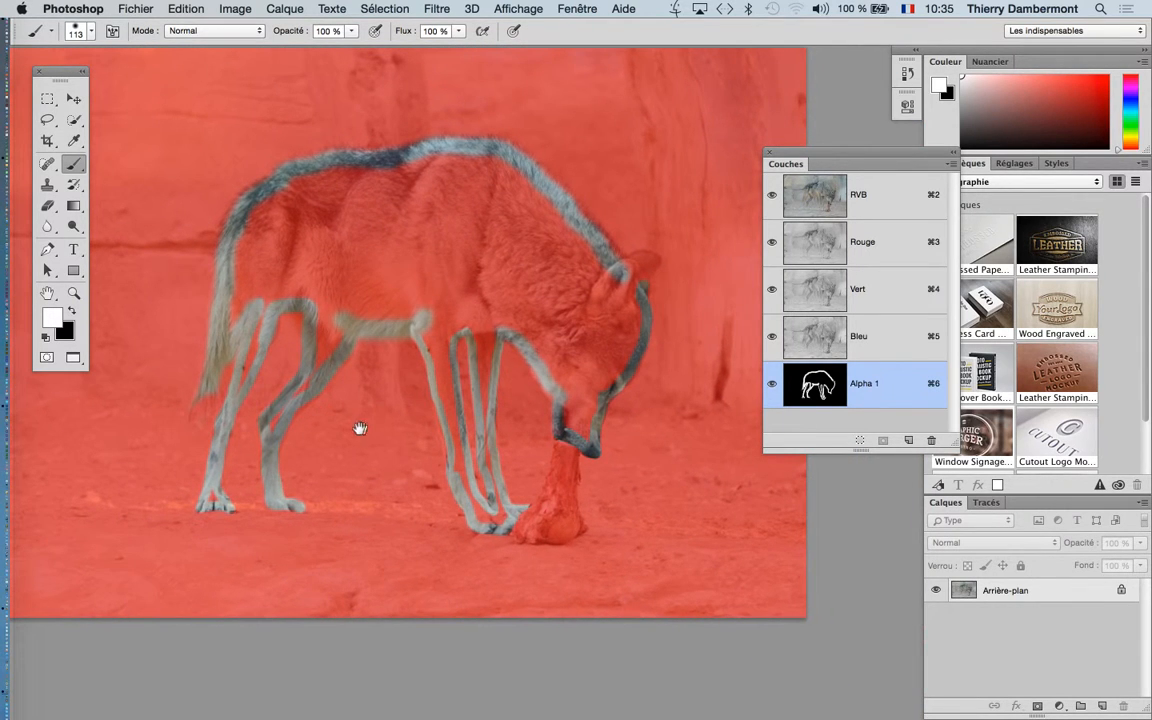
{"action": "left_click", "coordinate": [651, 252], "text": "super"}
{"action": "left_click", "coordinate": [651, 252], "text": "super"}
{"action": "left_click", "coordinate": [650, 253], "text": "super"}
{"action": "left_click", "coordinate": [650, 254], "text": "super"}
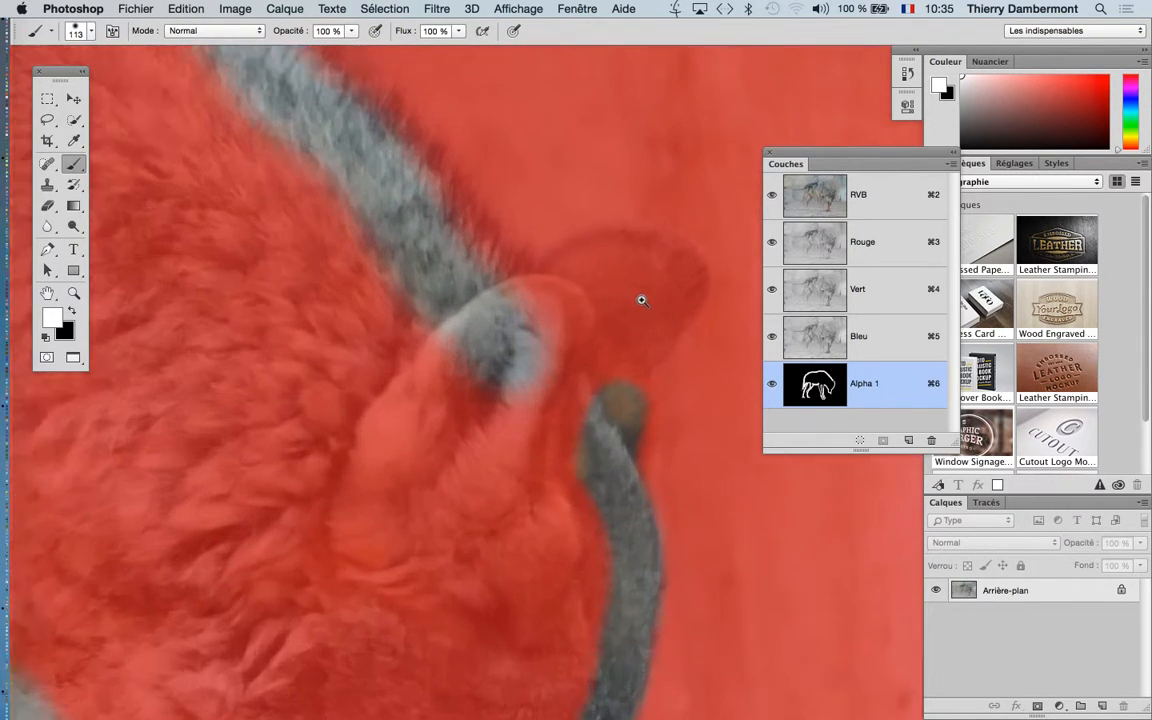
{"action": "mouse_move", "coordinate": [600, 393]}
{"action": "left_mouse_down"}
{"action": "mouse_move", "coordinate": [566, 440]}
{"action": "mouse_move", "coordinate": [563, 499]}
{"action": "mouse_move", "coordinate": [545, 509]}
{"action": "left_mouse_up"}
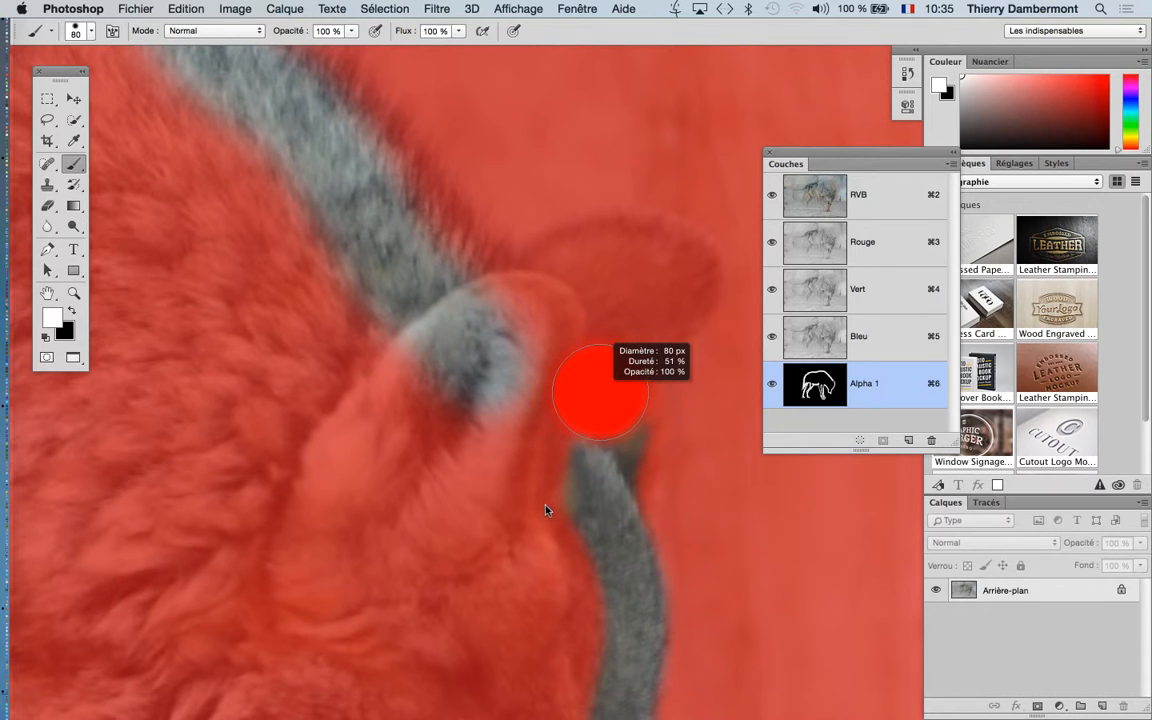
{"action": "mouse_move", "coordinate": [540, 386]}
{"action": "left_mouse_down"}
{"action": "mouse_move", "coordinate": [522, 419]}
{"action": "mouse_move", "coordinate": [524, 303]}
{"action": "mouse_move", "coordinate": [512, 297]}
{"action": "mouse_move", "coordinate": [571, 257]}
{"action": "mouse_move", "coordinate": [617, 250]}
{"action": "left_mouse_up"}
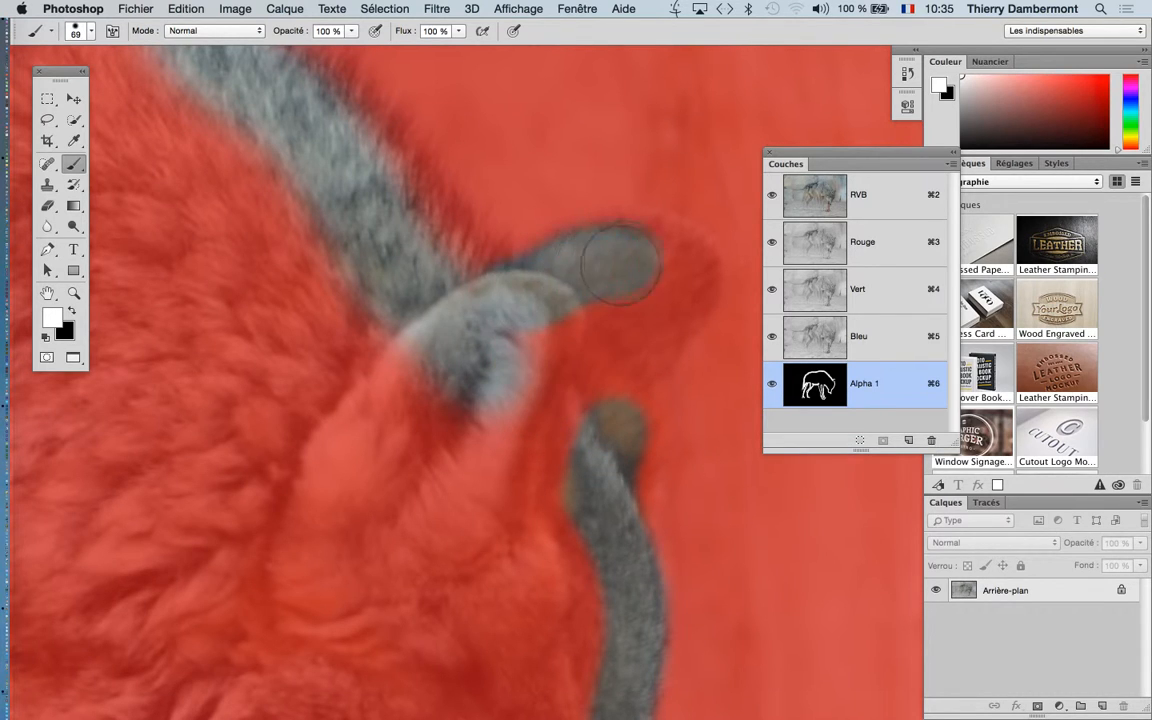
- Reduce the brush to 43 px and paint the remaining edge and interior of the far ear white down to the forehead
{"action": "left_click_drag", "start_coordinate": [617, 303], "coordinate": [591, 304]}
{"action": "mouse_move", "coordinate": [545, 285]}
{"action": "left_mouse_down"}
{"action": "mouse_move", "coordinate": [600, 225]}
{"action": "mouse_move", "coordinate": [656, 230]}
{"action": "mouse_move", "coordinate": [692, 268]}
{"action": "mouse_move", "coordinate": [580, 437]}
{"action": "left_mouse_up"}
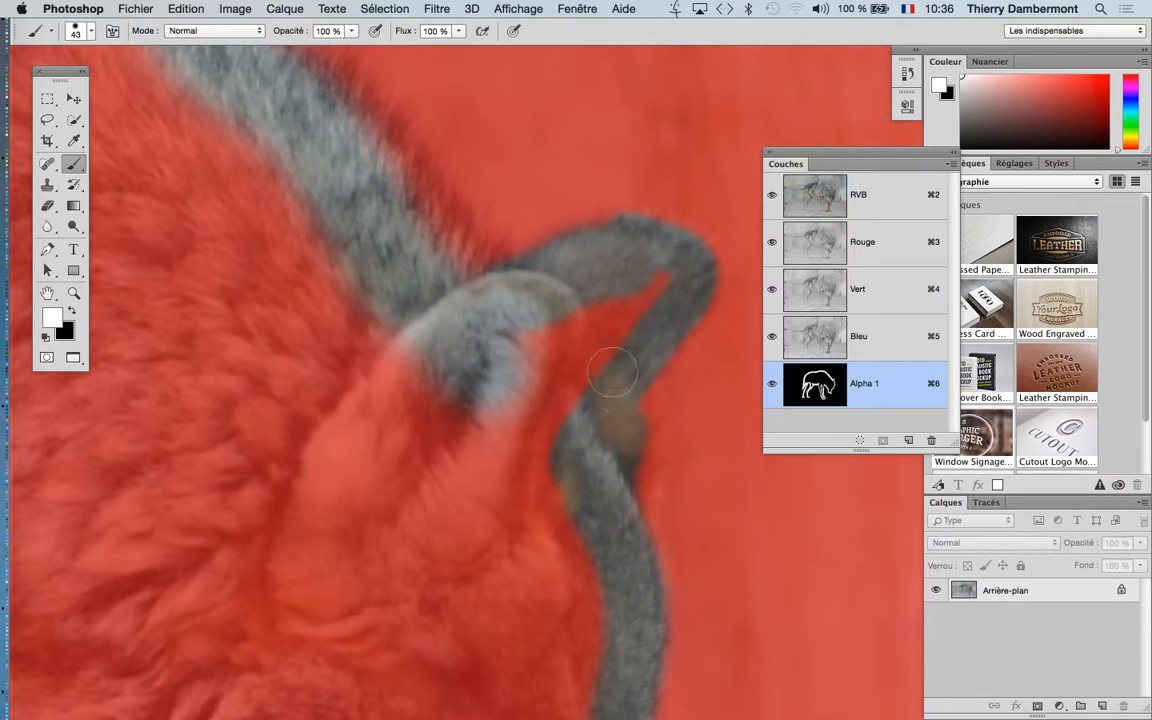
{"action": "left_click_drag", "start_coordinate": [612, 373], "coordinate": [648, 274]}
- Check the wolf's painted outline on the Alpha 1 channel across the whole image
{"action": "left_click", "coordinate": [529, 365], "text": "alt"}
{"action": "left_click", "coordinate": [527, 374], "text": "alt"}
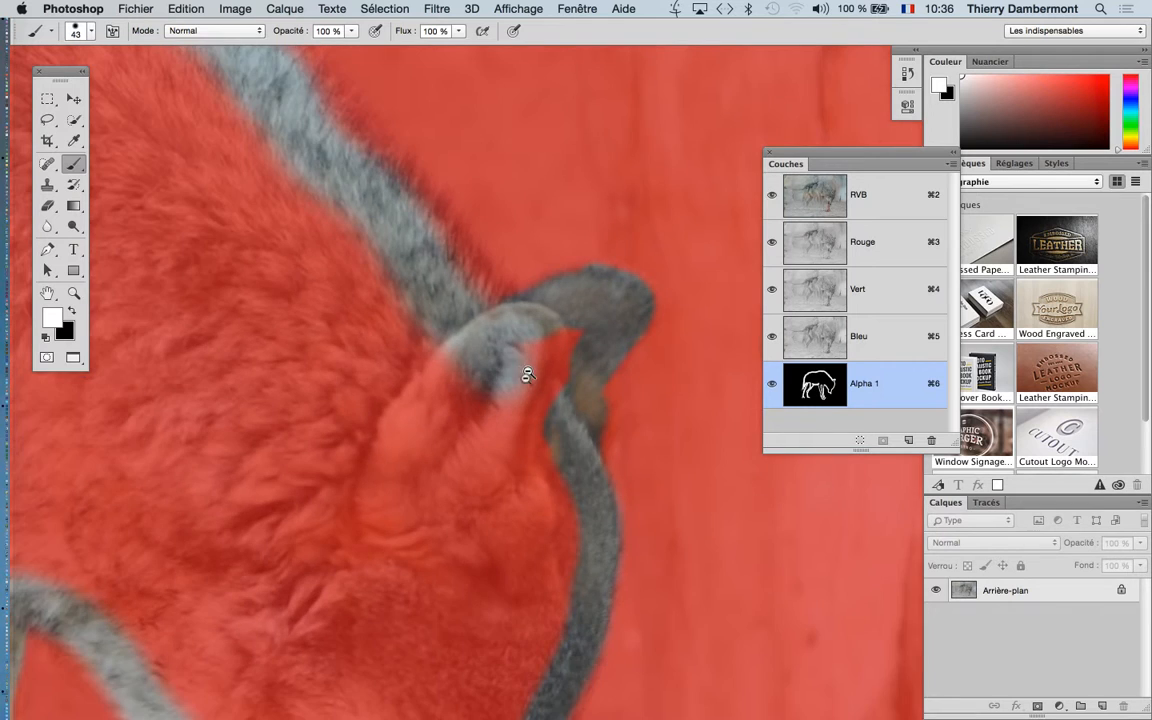
{"action": "left_click", "coordinate": [517, 395], "text": "alt"}
{"action": "left_click", "coordinate": [483, 434], "text": "alt"}
{"action": "left_click", "coordinate": [483, 434], "text": "alt"}
{"action": "left_click", "coordinate": [388, 314], "text": "alt"}
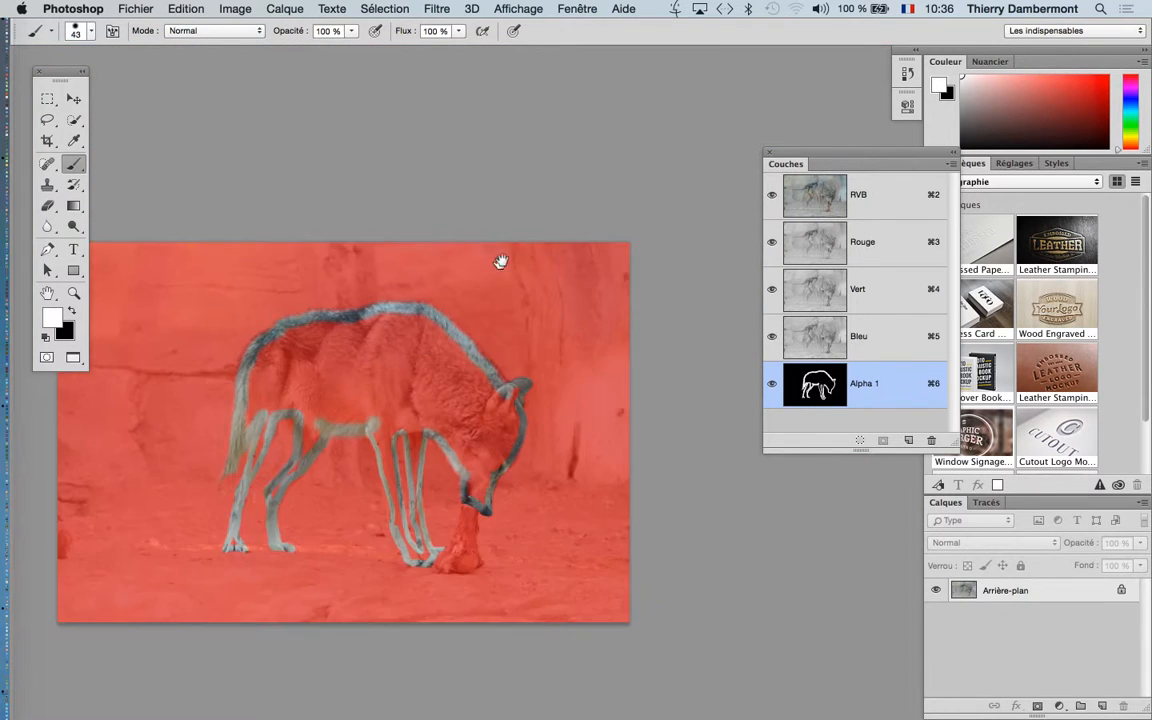
{"action": "left_click_drag", "start_coordinate": [328, 458], "coordinate": [497, 267]}
- Save the image in Photoshop format as Arabian_Wolf_Al_Ain_Zoo_2.psd in the premier jour PS folder
{"action": "left_click", "coordinate": [140, 8]}
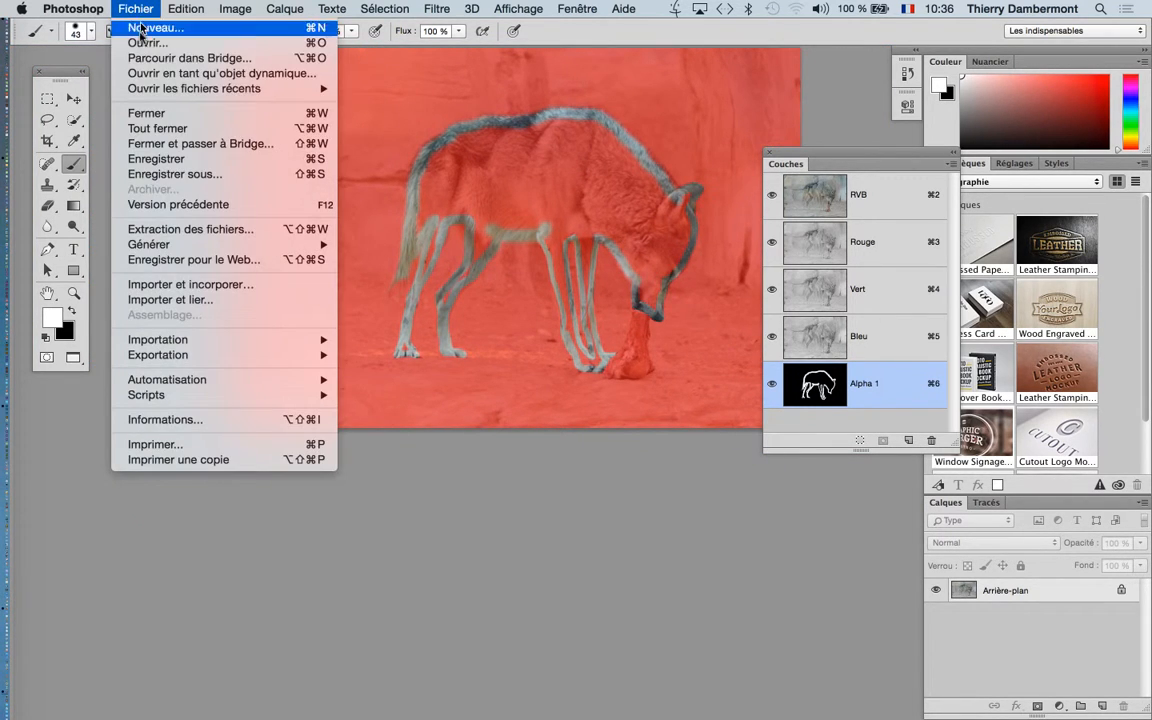
{"action": "left_click", "coordinate": [194, 174]}
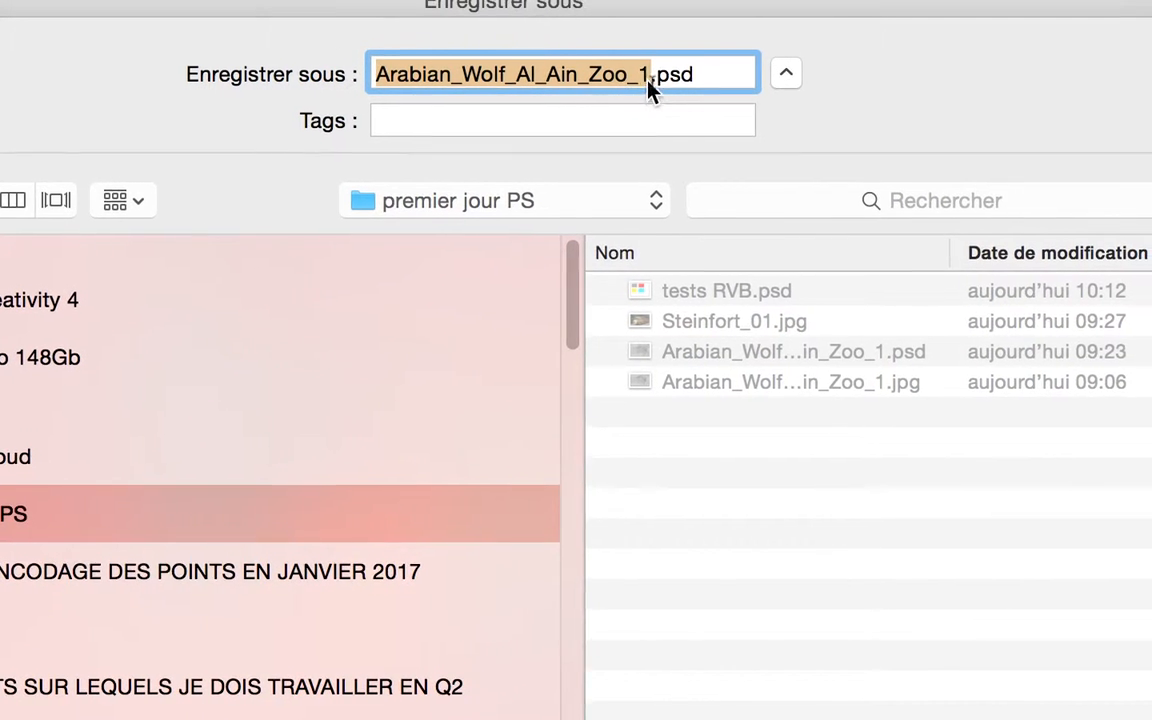
{"action": "left_click", "coordinate": [649, 78]}
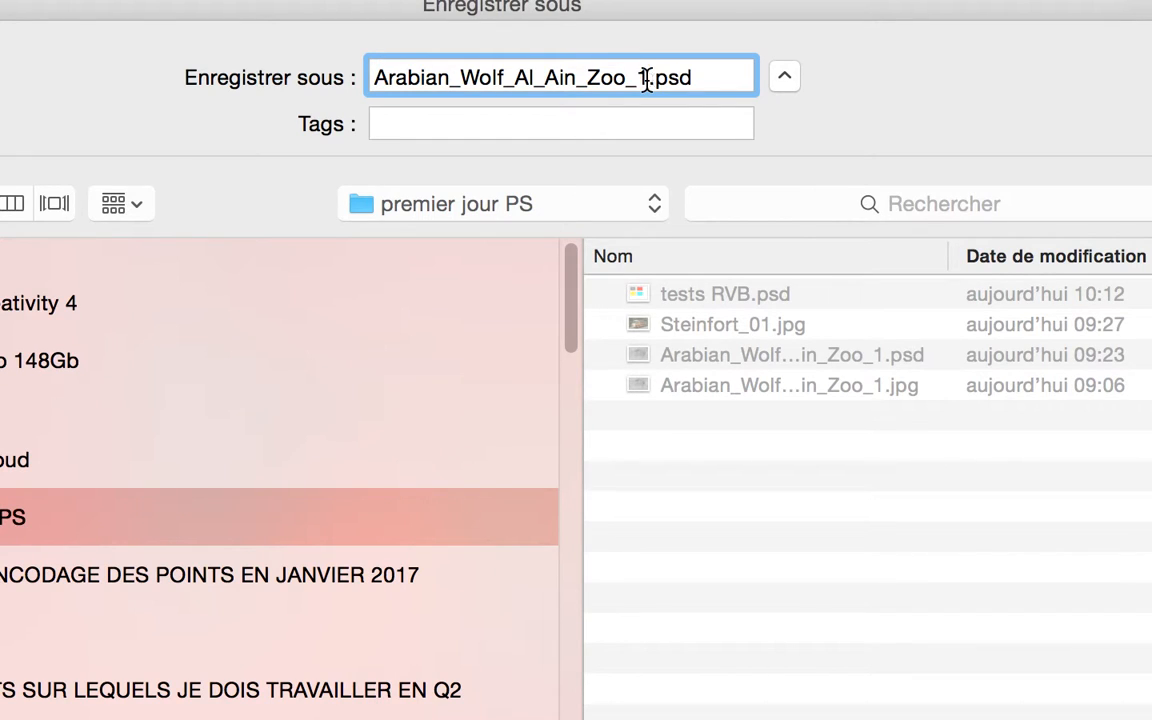
{"action": "key", "text": "BackSpace"}
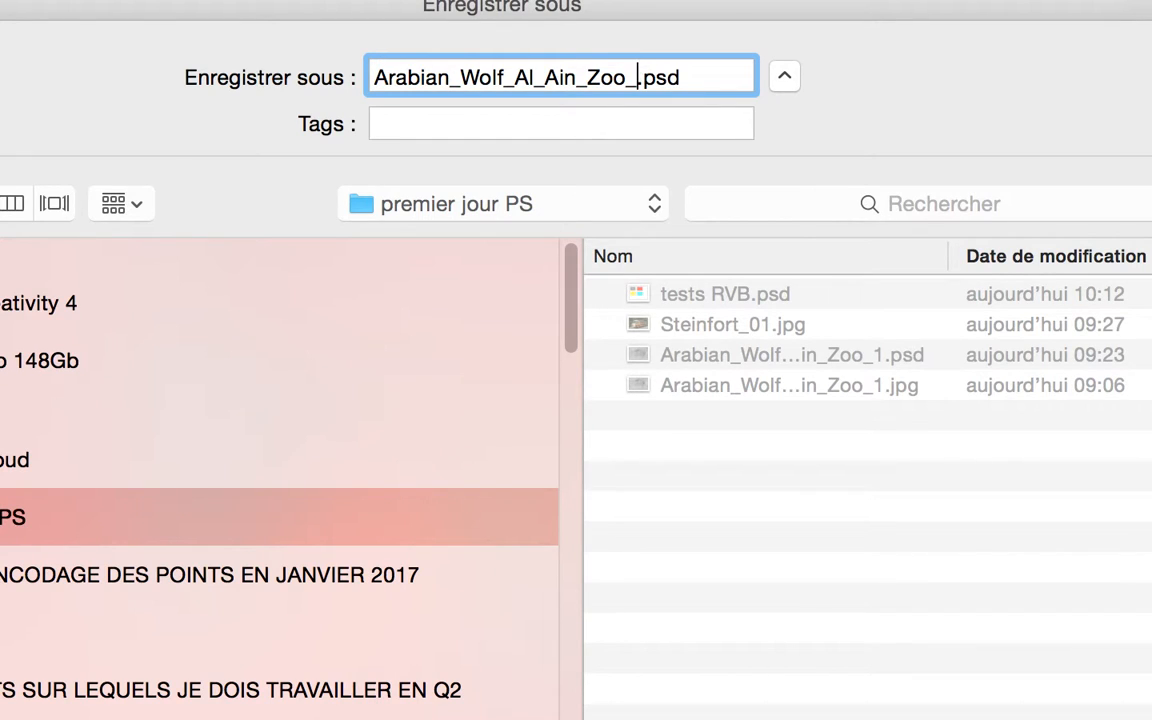
{"action": "type", "text": "2"}
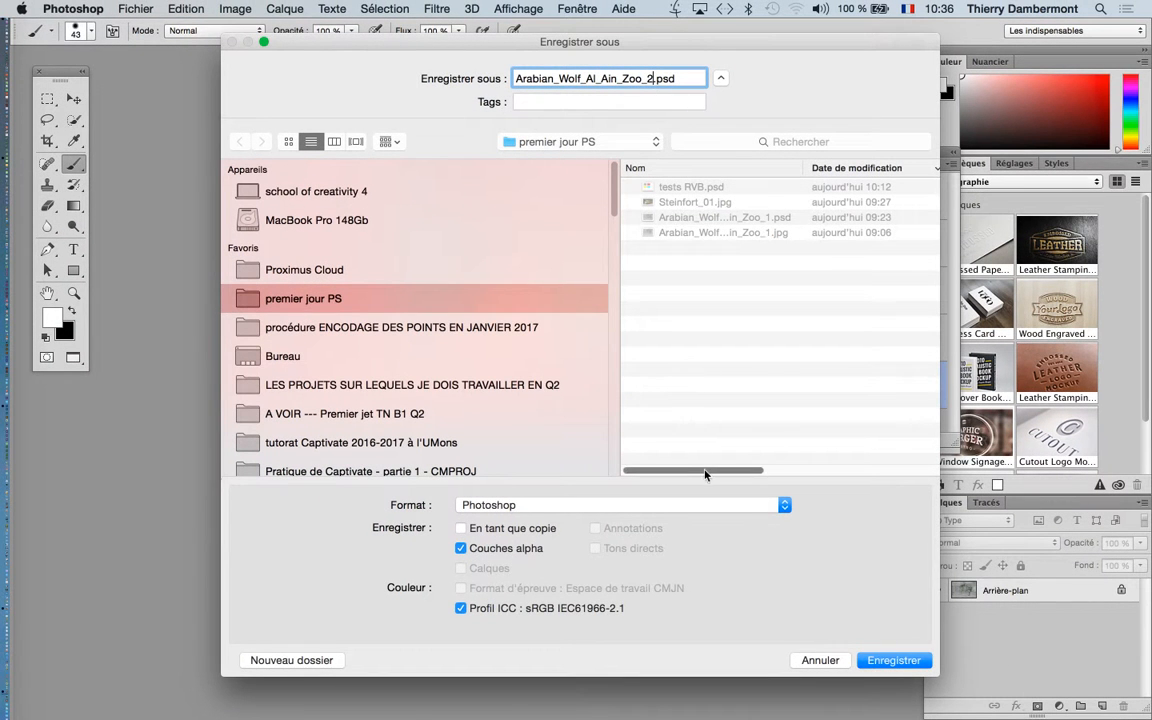
{"action": "left_click", "coordinate": [896, 660]}
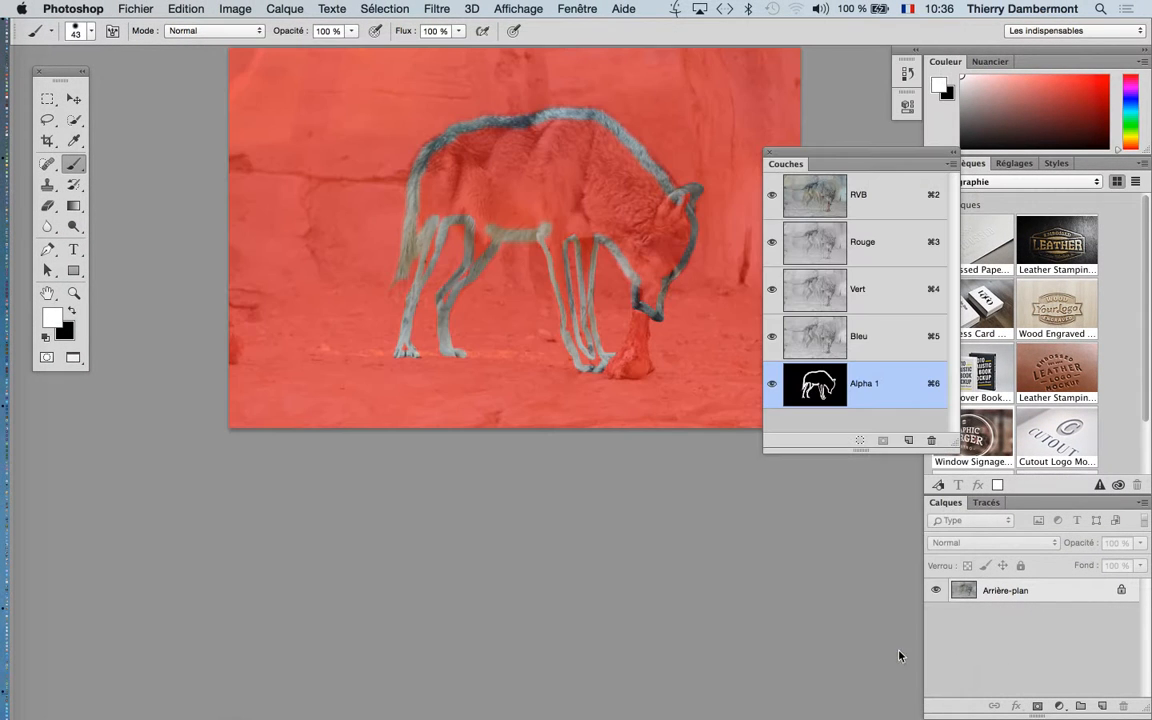
- Recentre the image in the workspace and move the floating Couches window clear of the library thumbnails
{"action": "left_click_drag", "start_coordinate": [611, 401], "coordinate": [496, 486]}
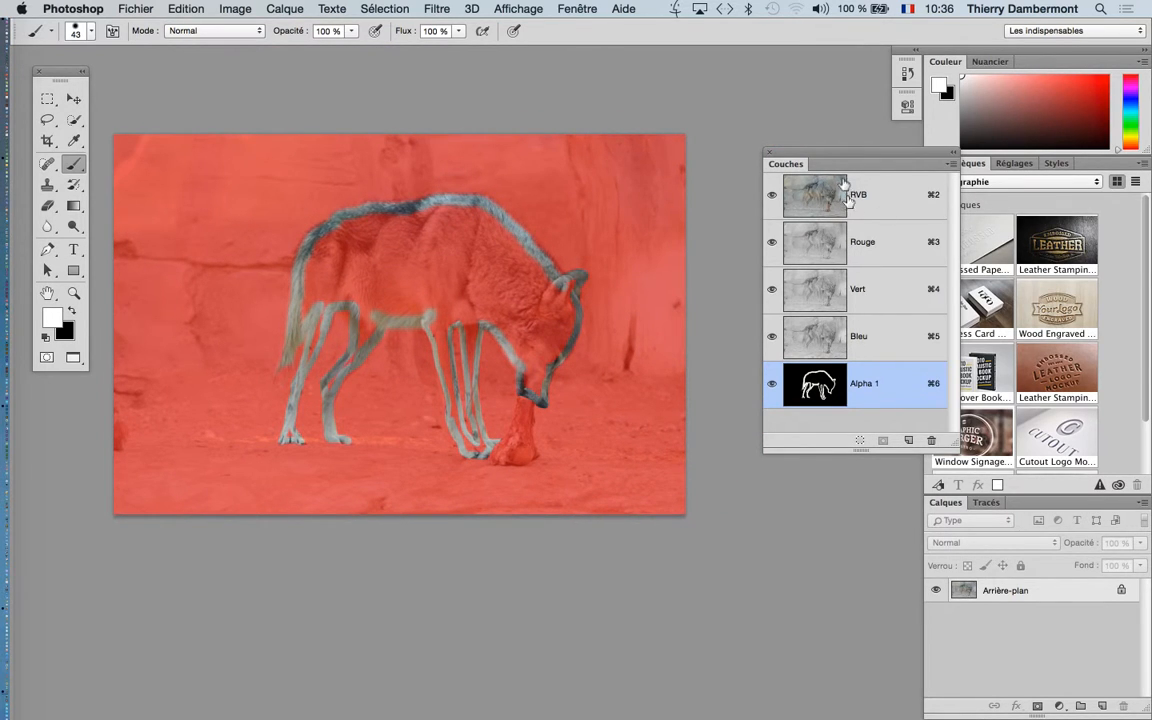
{"action": "left_click_drag", "start_coordinate": [842, 158], "coordinate": [742, 101]}
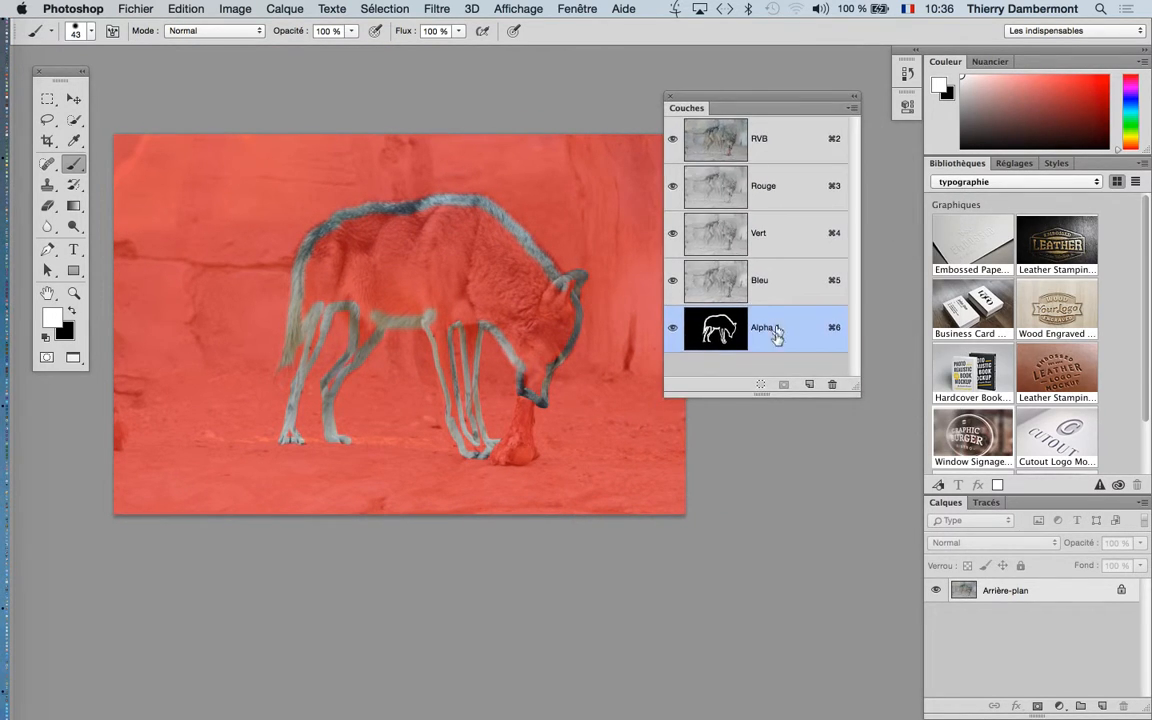